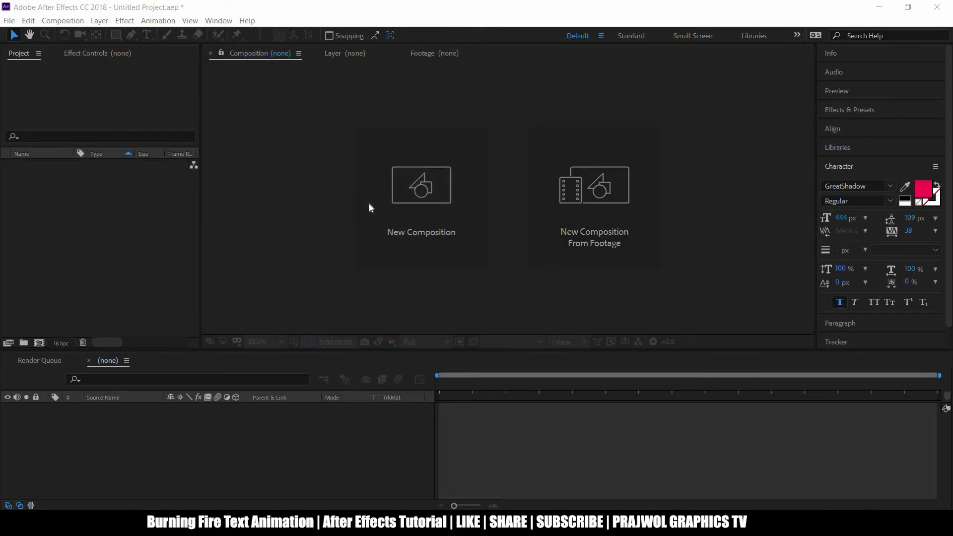
Create a composition named FIRE: 1920×1080, 30 fps, 0:00:05:00, black background; scrub its timeline.
{"action": "left_click", "coordinate": [396, 189]}
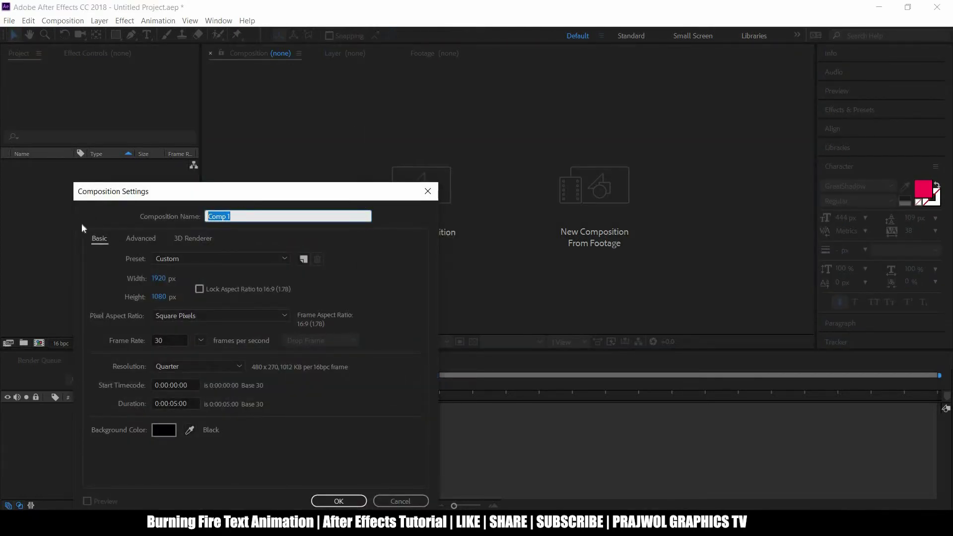
{"action": "key", "text": "BackSpace"}
{"action": "type", "text": "FIRE"}
{"action": "left_click", "coordinate": [347, 500]}
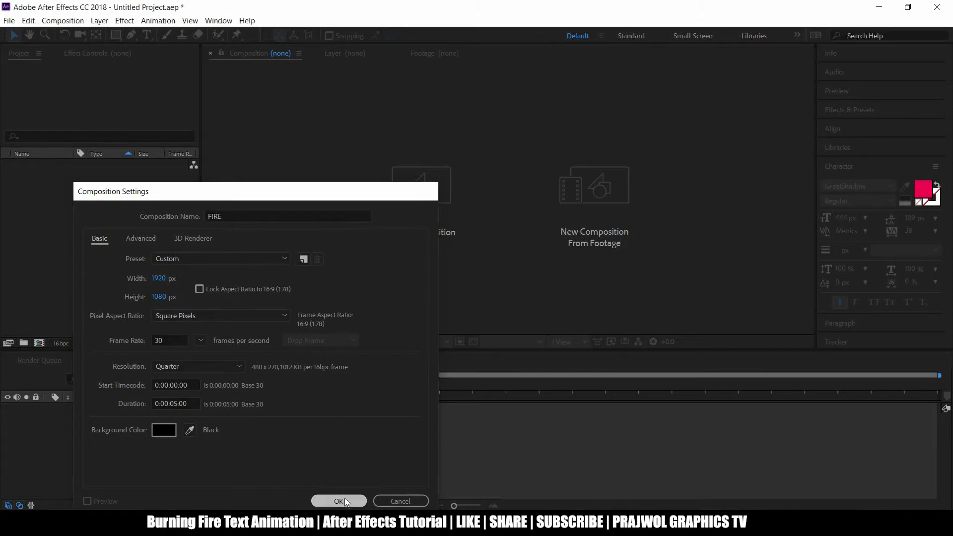
{"action": "mouse_move", "coordinate": [439, 383]}
{"action": "left_mouse_down"}
{"action": "mouse_move", "coordinate": [453, 385]}
{"action": "mouse_move", "coordinate": [439, 388]}
{"action": "left_mouse_up"}
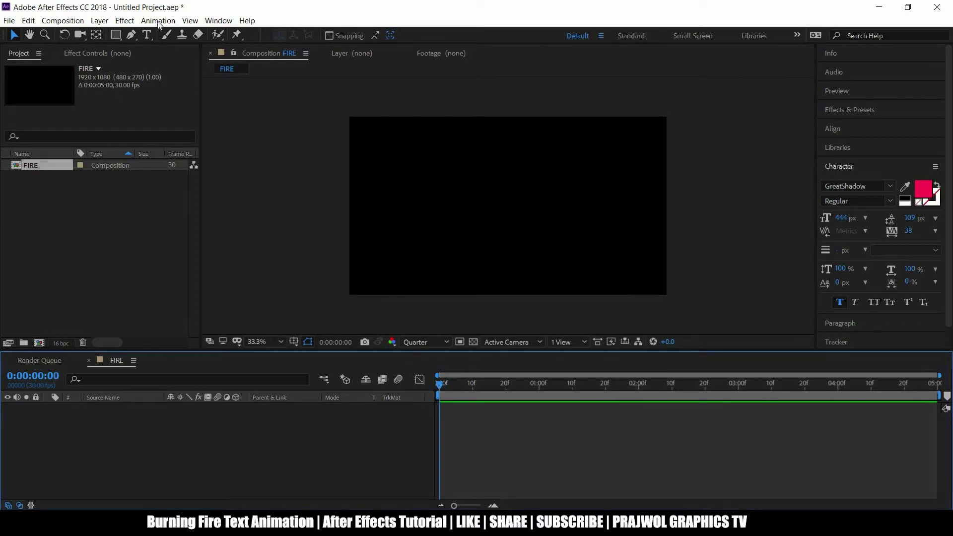
Type 'fire' into a text box across the comp in pink 444 px GreatShadow, then fit the view.
{"action": "left_click", "coordinate": [146, 35]}
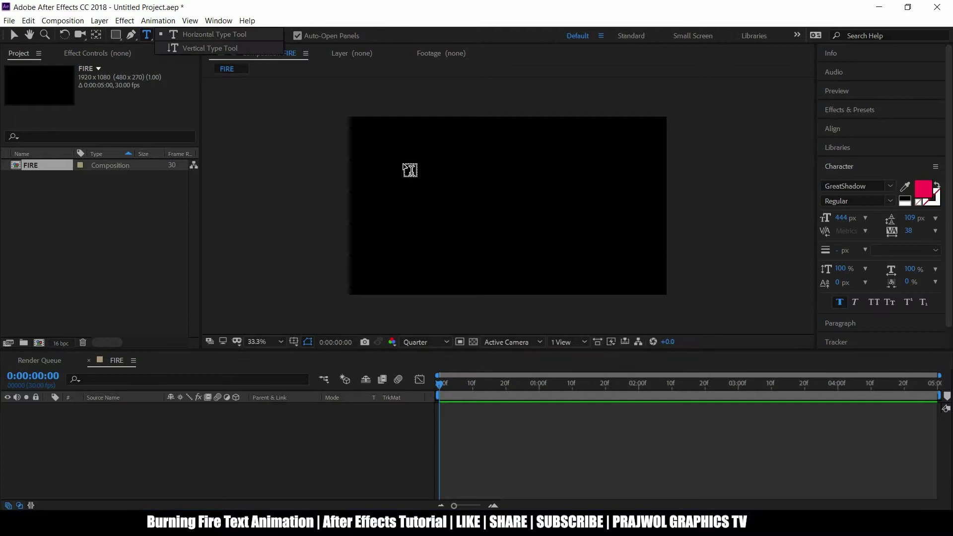
{"action": "left_click_drag", "start_coordinate": [395, 163], "coordinate": [641, 262]}
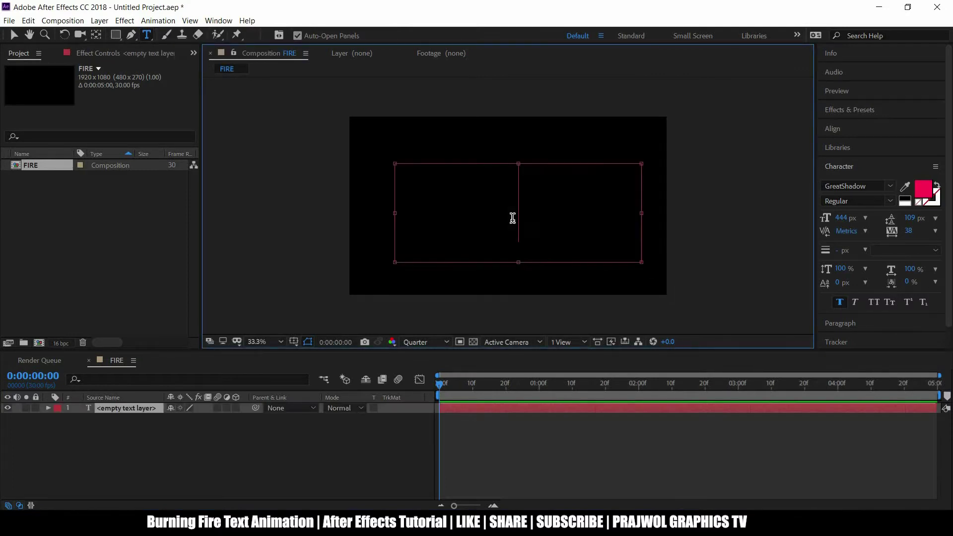
{"action": "type", "text": "fire"}
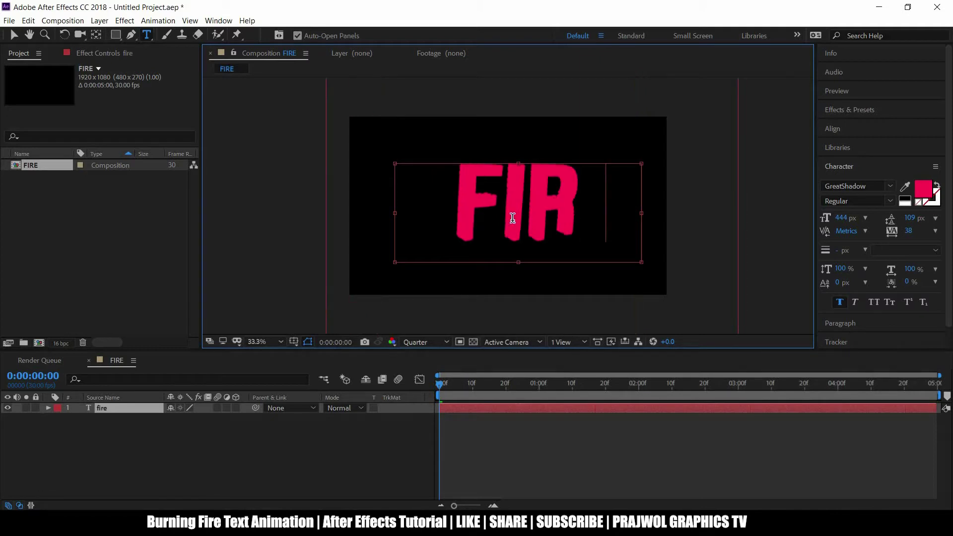
{"action": "scroll", "coordinate": [512, 217], "scroll_direction": "down", "scroll_amount": 2}
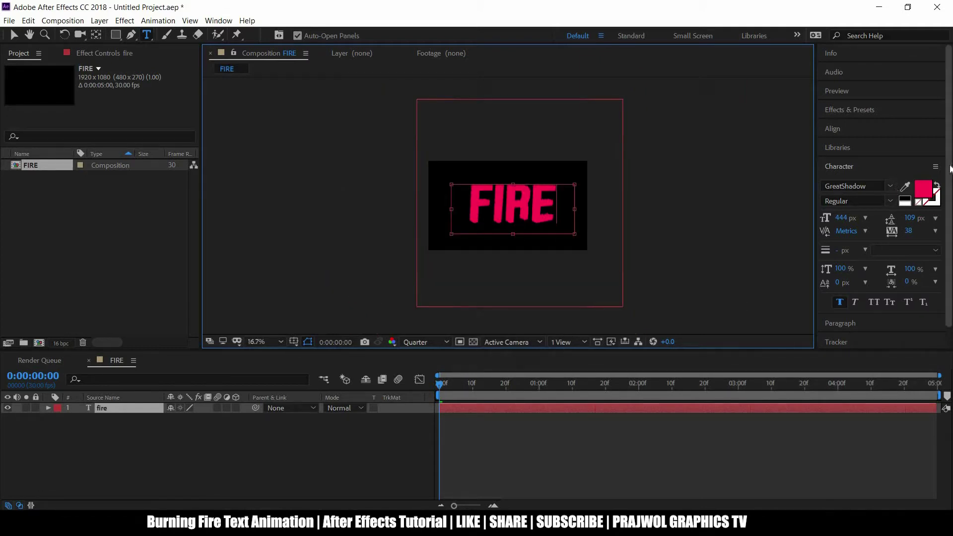
{"action": "scroll", "coordinate": [949, 204], "scroll_direction": "down", "scroll_amount": 1}
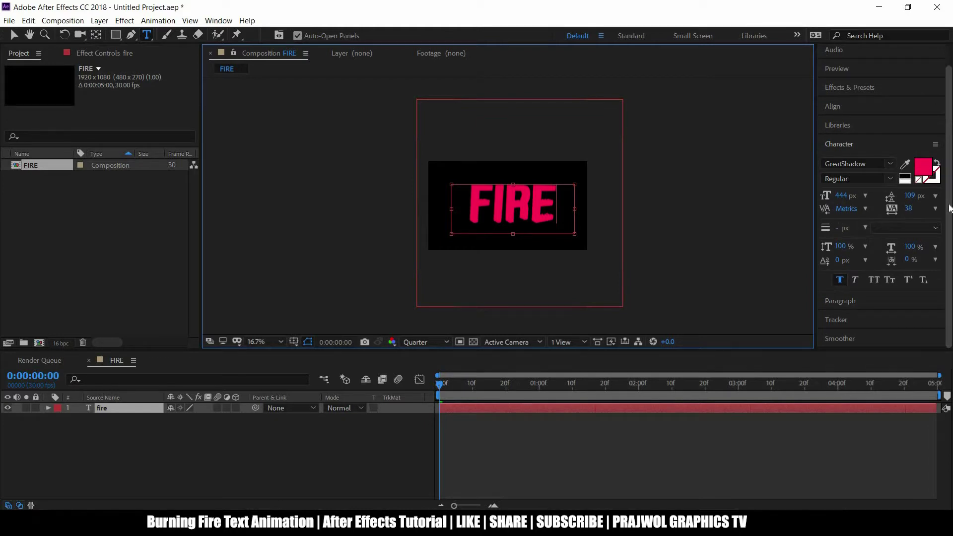
{"action": "left_click", "coordinate": [14, 35]}
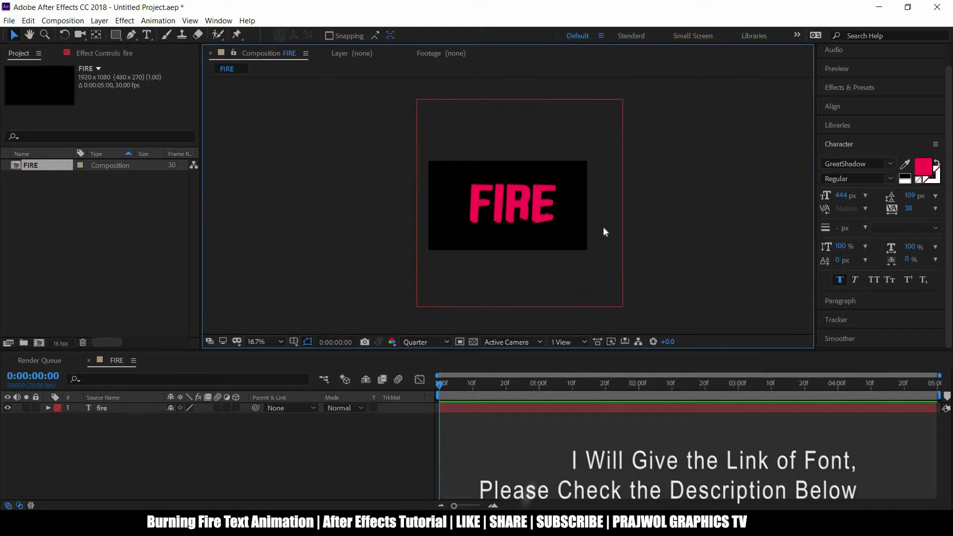
{"action": "key", "text": "period"}
{"action": "key", "text": "period"}
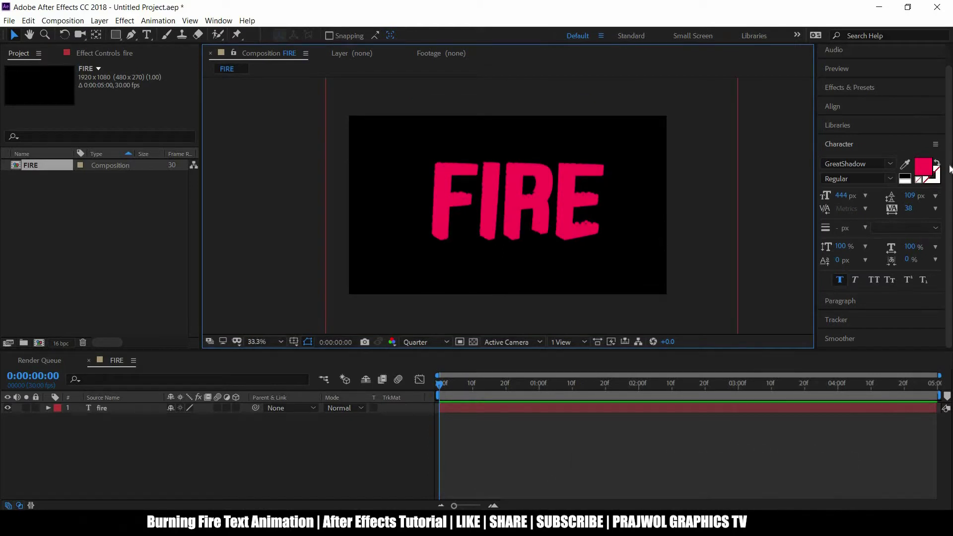
Try tighter and looser spacing on the FIRE text, then set Character tracking to 40.
{"action": "scroll", "coordinate": [834, 249], "scroll_direction": "up", "scroll_amount": 1}
{"action": "scroll", "coordinate": [841, 229], "scroll_direction": "up", "scroll_amount": 2}
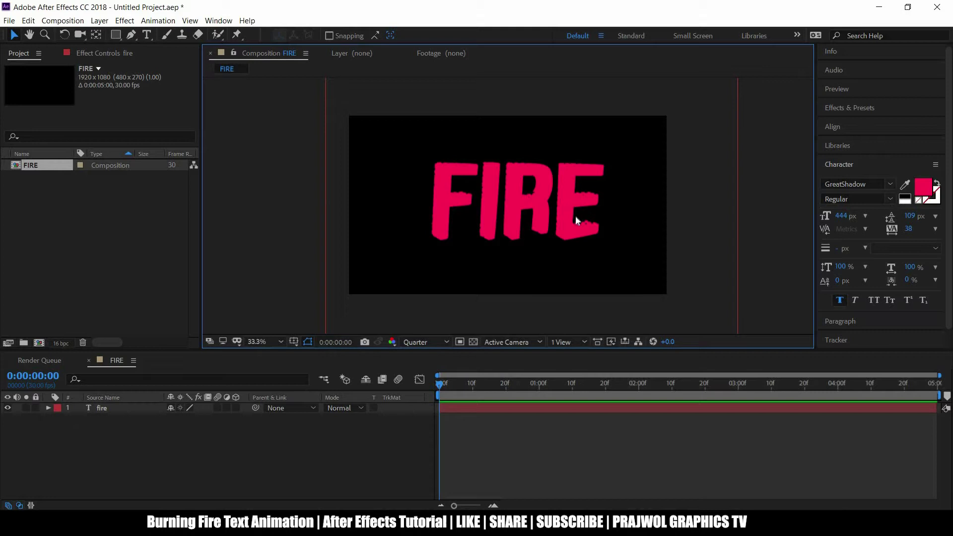
{"action": "scroll", "coordinate": [896, 217], "scroll_direction": "down", "scroll_amount": 1}
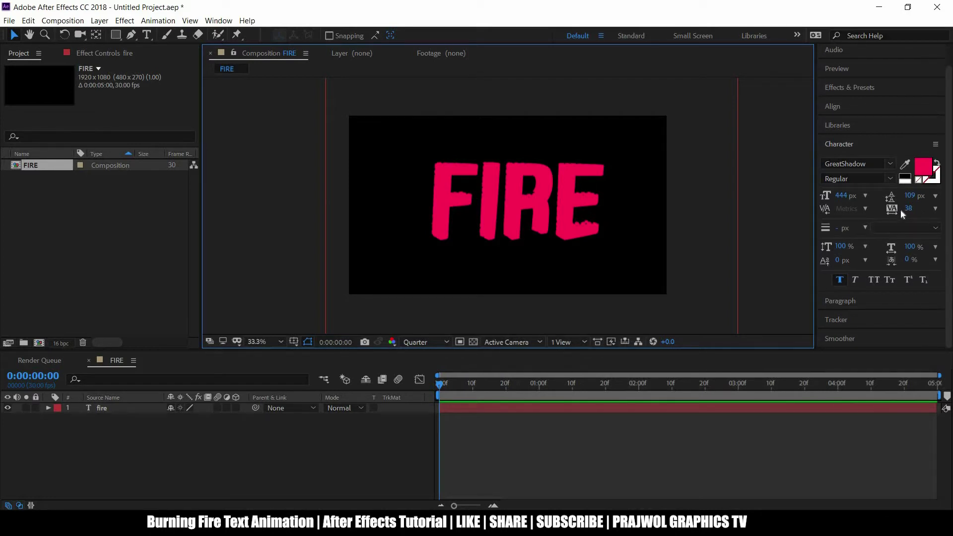
{"action": "left_click_drag", "start_coordinate": [911, 211], "coordinate": [848, 209]}
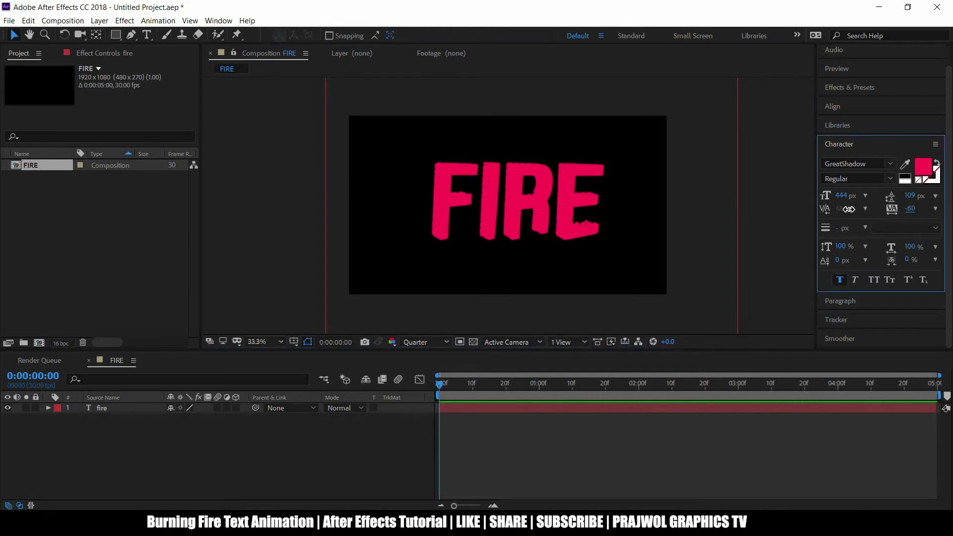
{"action": "left_click_drag", "start_coordinate": [913, 210], "coordinate": [949, 213]}
{"action": "double_click", "coordinate": [538, 212]}
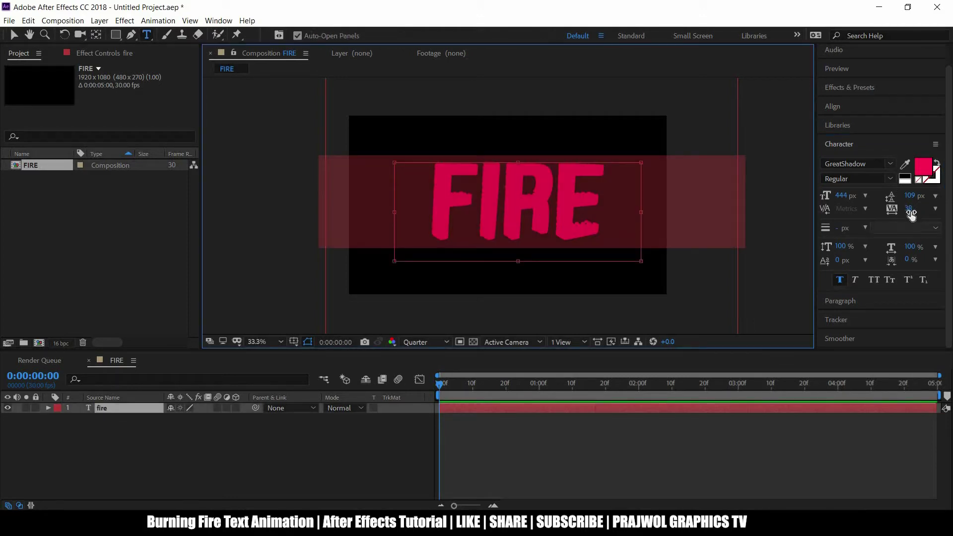
{"action": "mouse_move", "coordinate": [908, 210]}
{"action": "left_mouse_down"}
{"action": "mouse_move", "coordinate": [897, 210]}
{"action": "mouse_move", "coordinate": [919, 215]}
{"action": "left_mouse_up"}
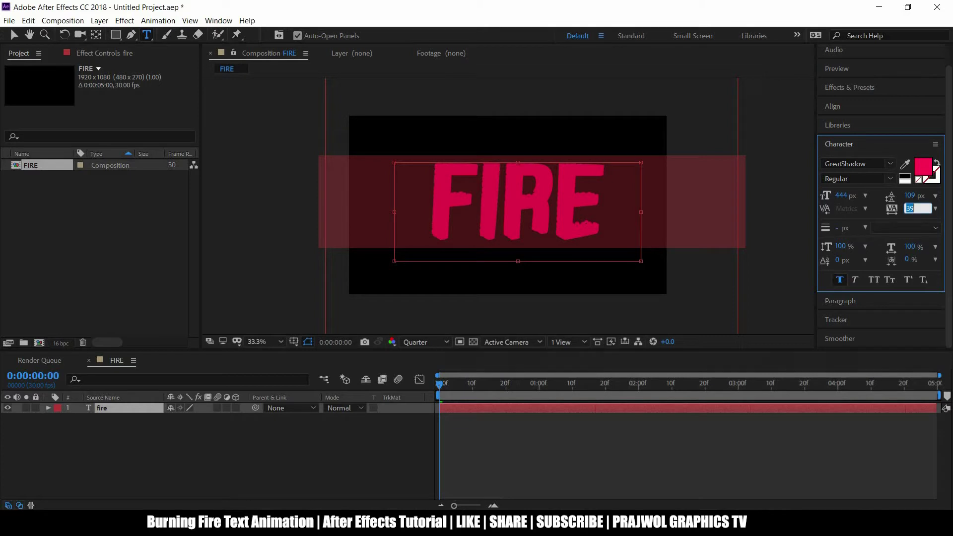
{"action": "type", "text": "40"}
{"action": "left_click", "coordinate": [14, 35]}
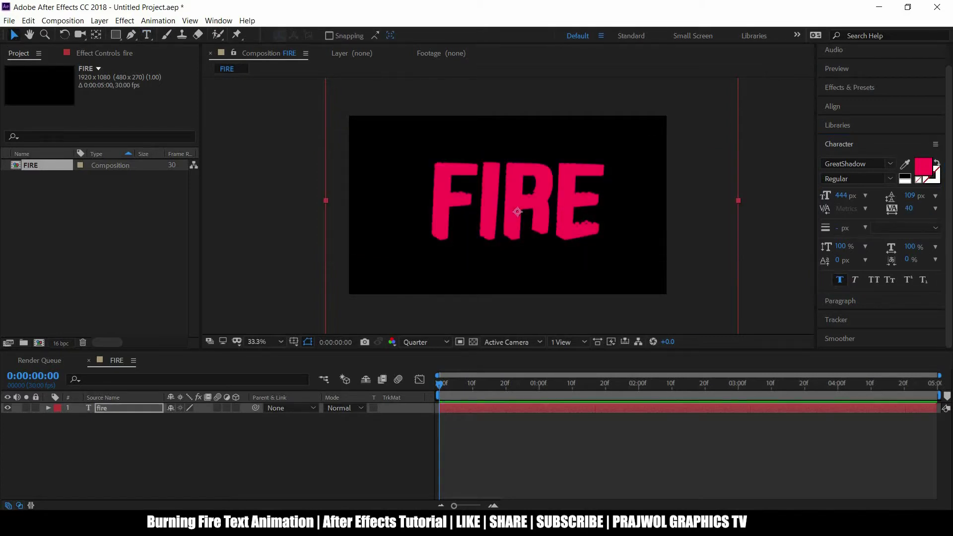
Centre-align the FIRE paragraph and centre the layer horizontally and vertically in the comp.
{"action": "left_click", "coordinate": [842, 301]}
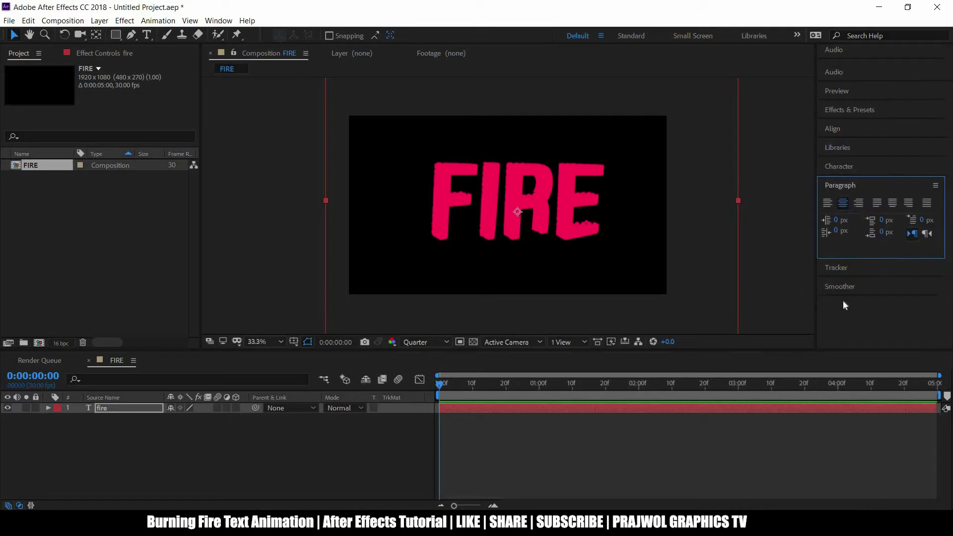
{"action": "left_click", "coordinate": [843, 203]}
{"action": "left_click", "coordinate": [835, 131]}
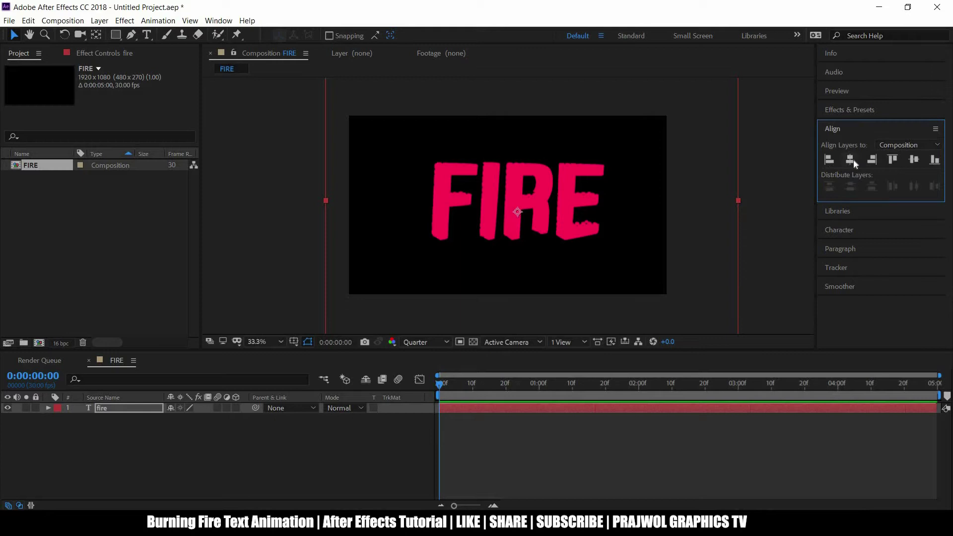
{"action": "left_click", "coordinate": [852, 160]}
{"action": "left_click", "coordinate": [916, 160]}
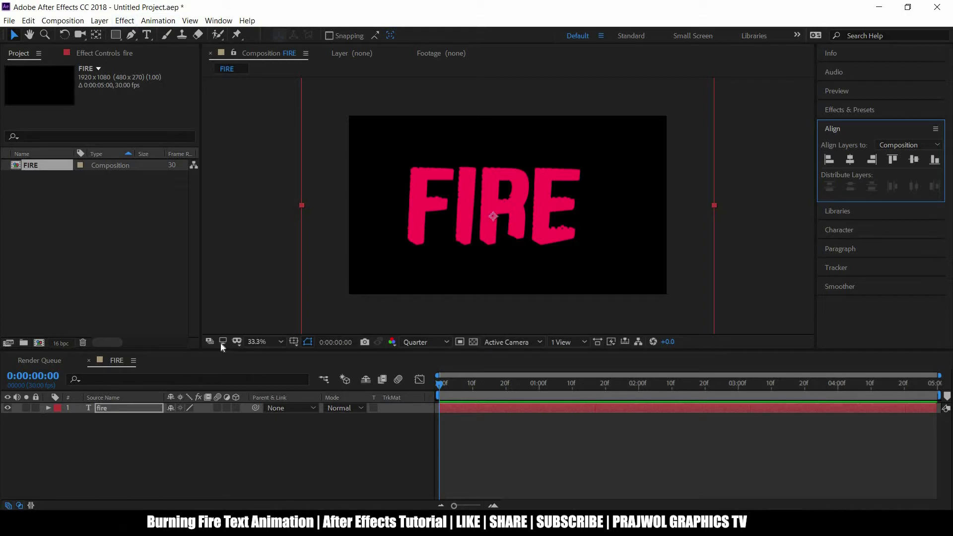
Adjust the fire layer's Position to 1005.6, 609.6, checking it against the title/action safe guides.
{"action": "left_click", "coordinate": [127, 408]}
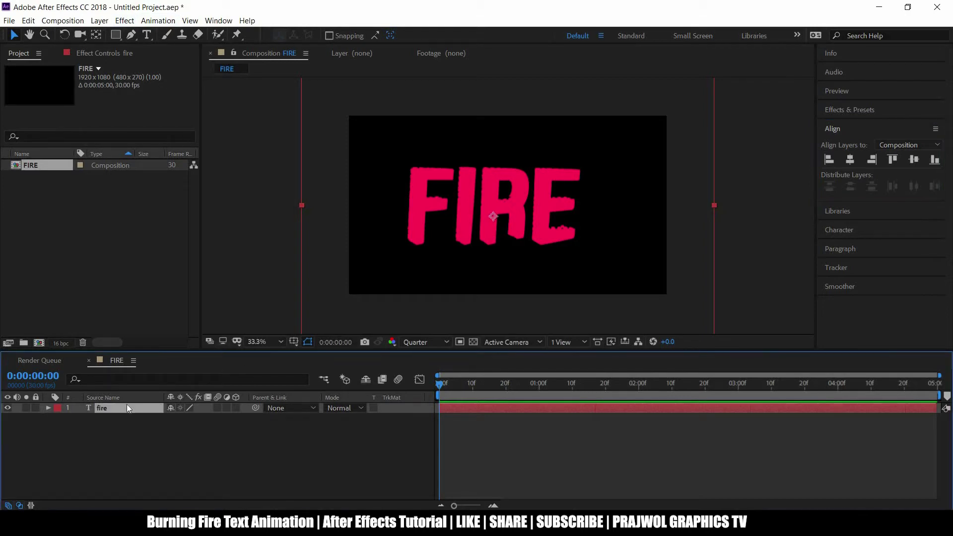
{"action": "key", "text": "p"}
{"action": "left_click_drag", "start_coordinate": [170, 421], "coordinate": [261, 420]}
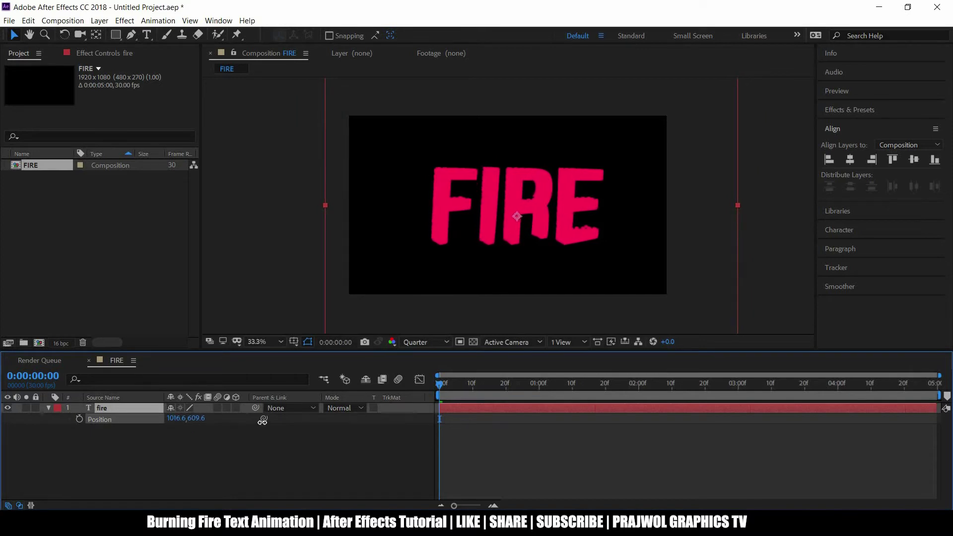
{"action": "left_click", "coordinate": [293, 341]}
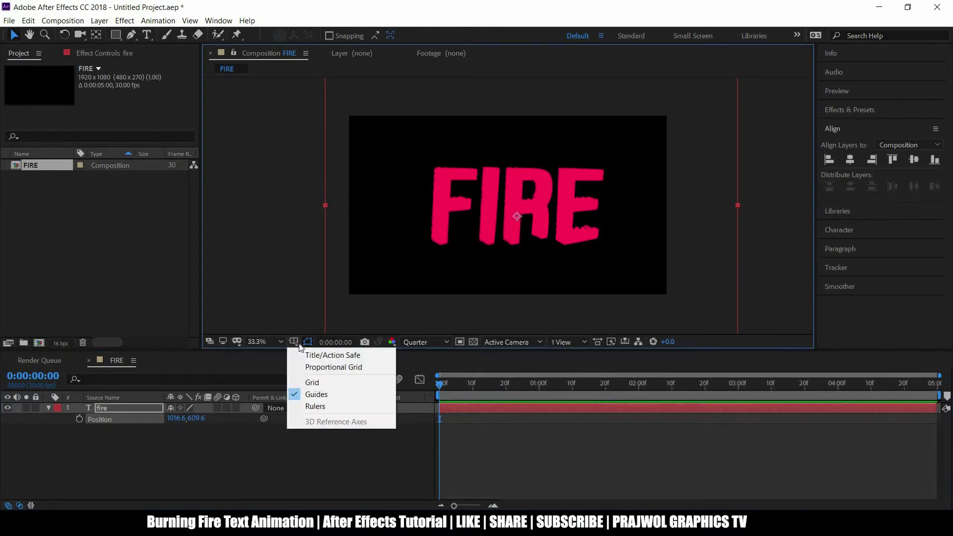
{"action": "left_click", "coordinate": [295, 353]}
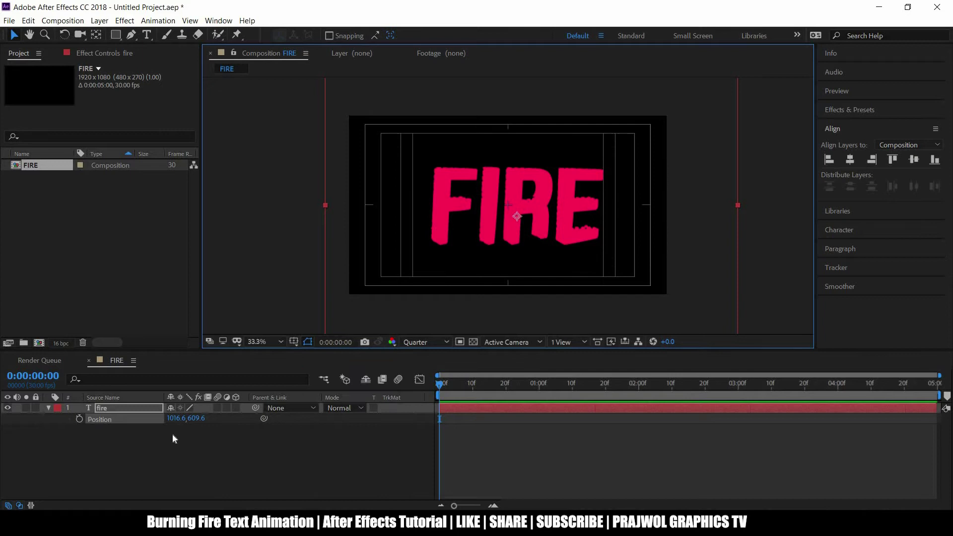
{"action": "left_click", "coordinate": [163, 412]}
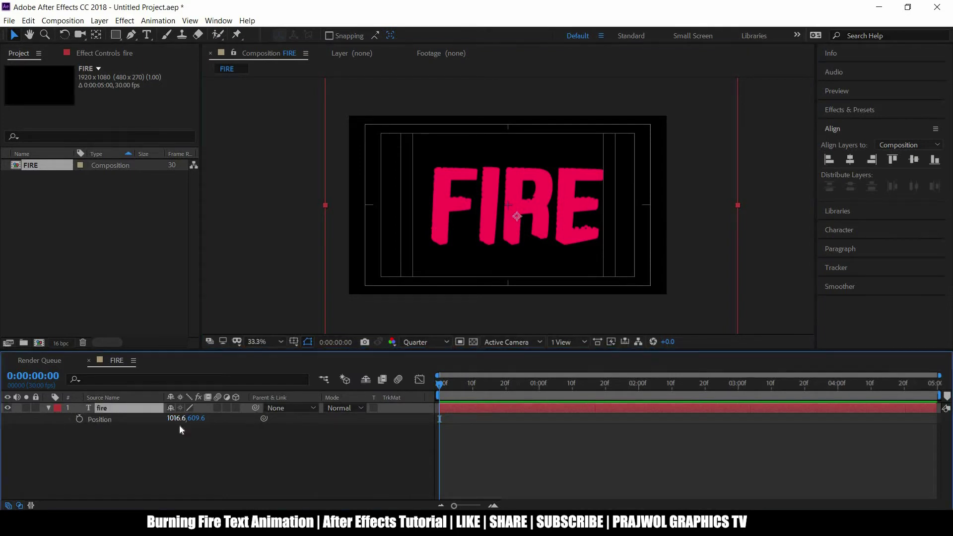
{"action": "left_click_drag", "start_coordinate": [177, 421], "coordinate": [171, 421]}
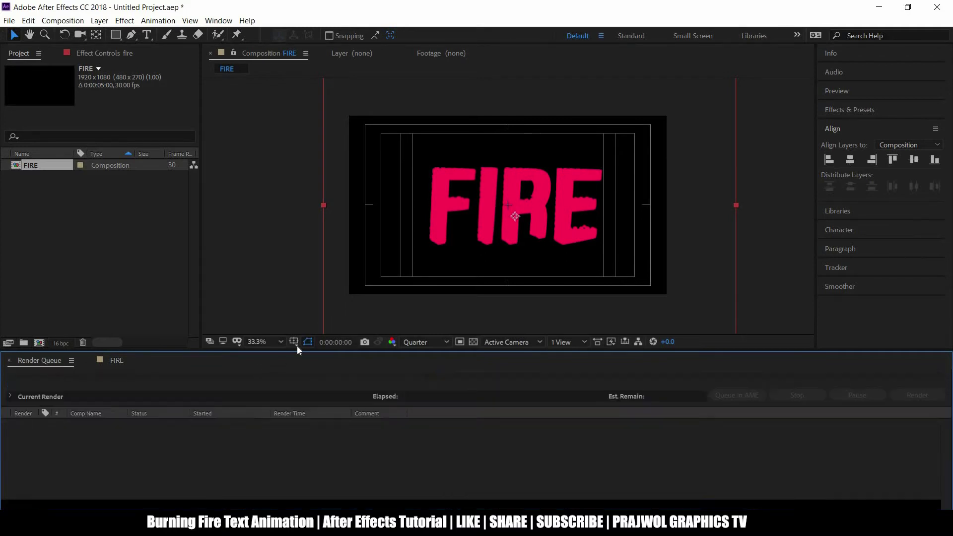
Turn off the title/action safe guides and move the current time to frame 8.
{"action": "left_click", "coordinate": [293, 341]}
{"action": "left_click", "coordinate": [304, 355]}
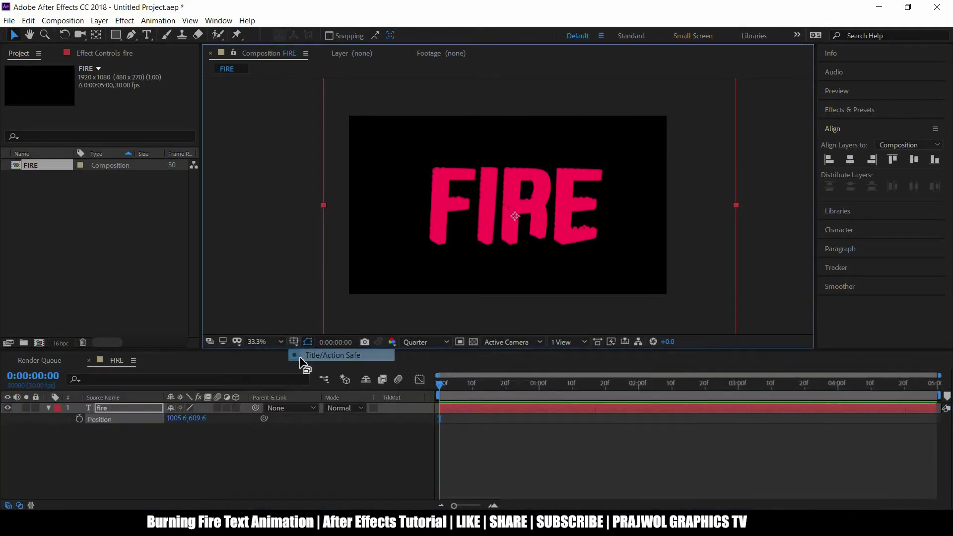
{"action": "key", "text": "space"}
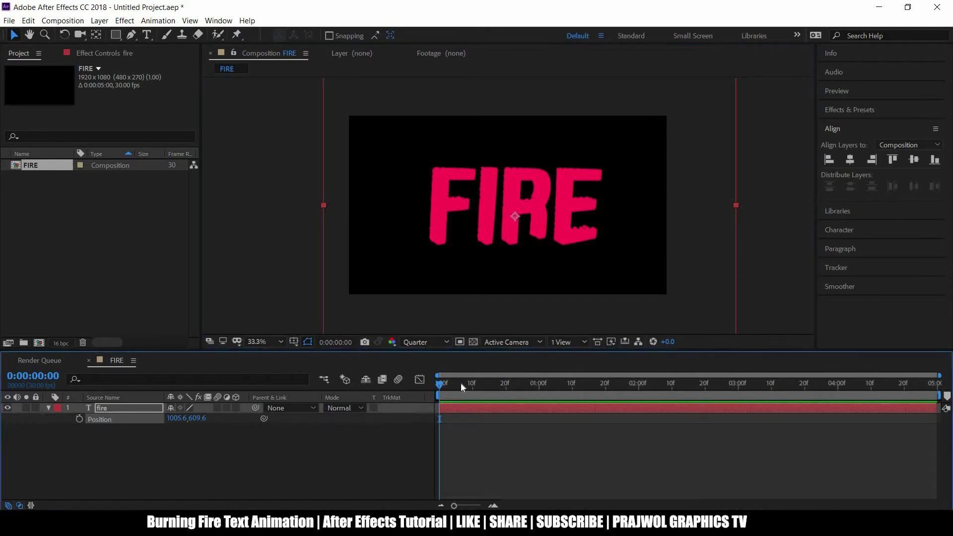
{"action": "mouse_move", "coordinate": [461, 386]}
{"action": "left_mouse_down"}
{"action": "mouse_move", "coordinate": [433, 386]}
{"action": "mouse_move", "coordinate": [468, 386]}
{"action": "left_mouse_up"}
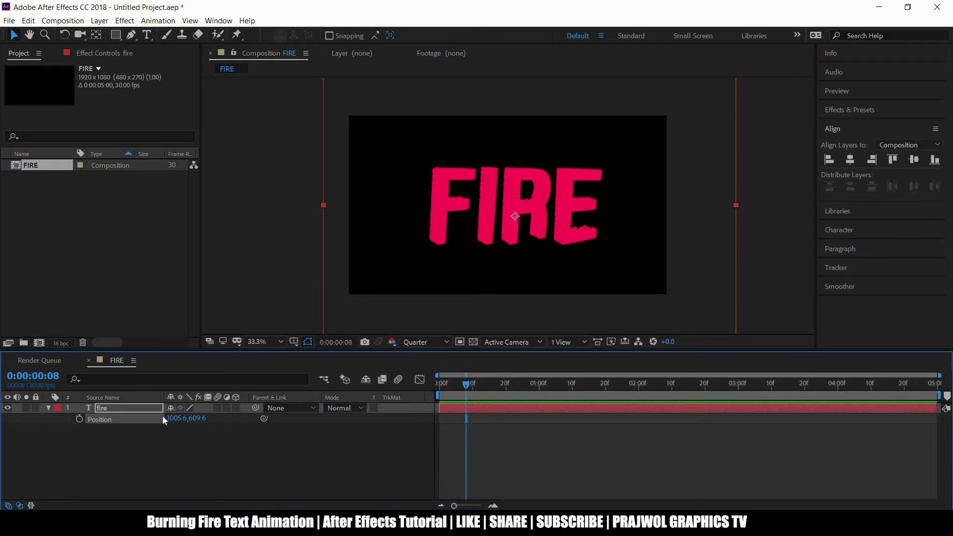
Collapse the fire layer's Position, search Effects & Presets for 'saber', and drag Saber onto the fire layer.
{"action": "left_click", "coordinate": [144, 407]}
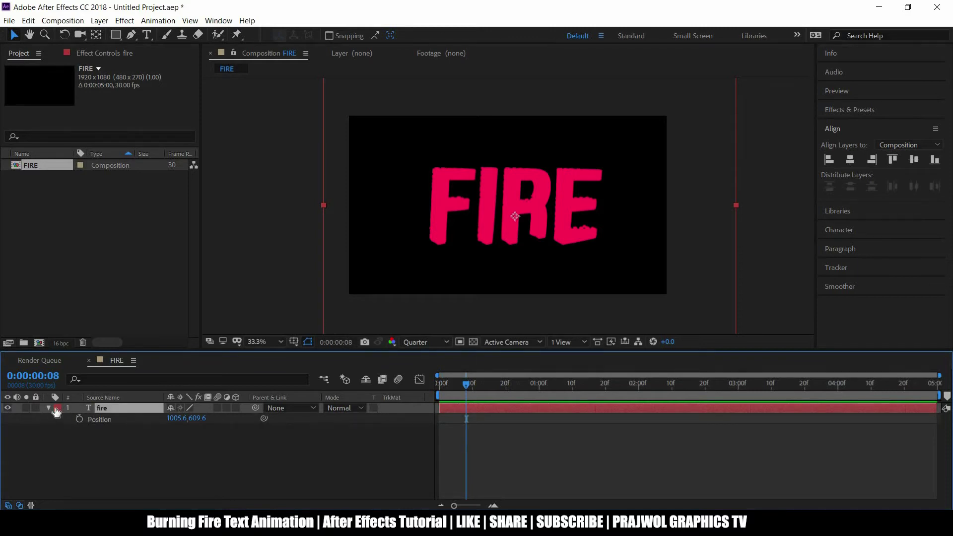
{"action": "key", "text": "p"}
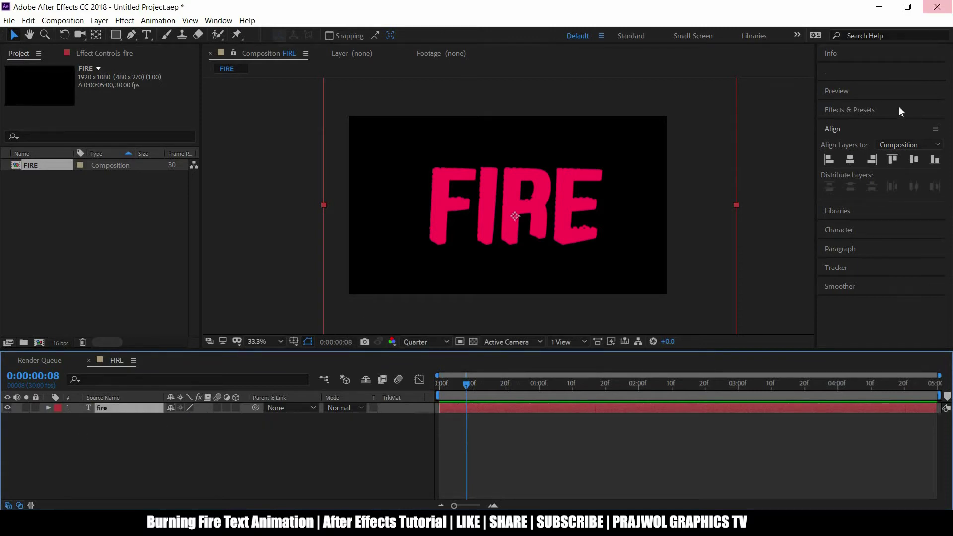
{"action": "left_click", "coordinate": [868, 110]}
{"action": "type", "text": "saber"}
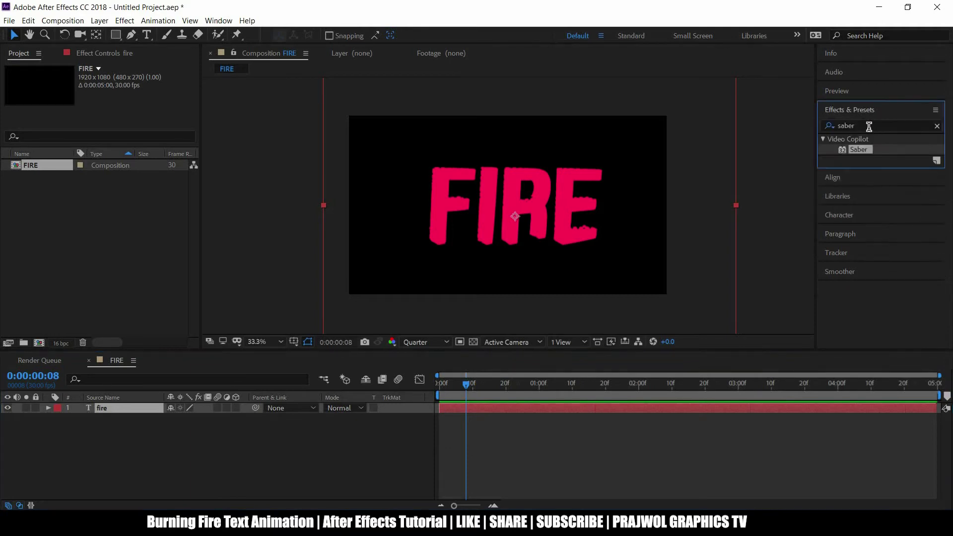
{"action": "left_click", "coordinate": [871, 151]}
{"action": "left_click_drag", "start_coordinate": [842, 152], "coordinate": [57, 412]}
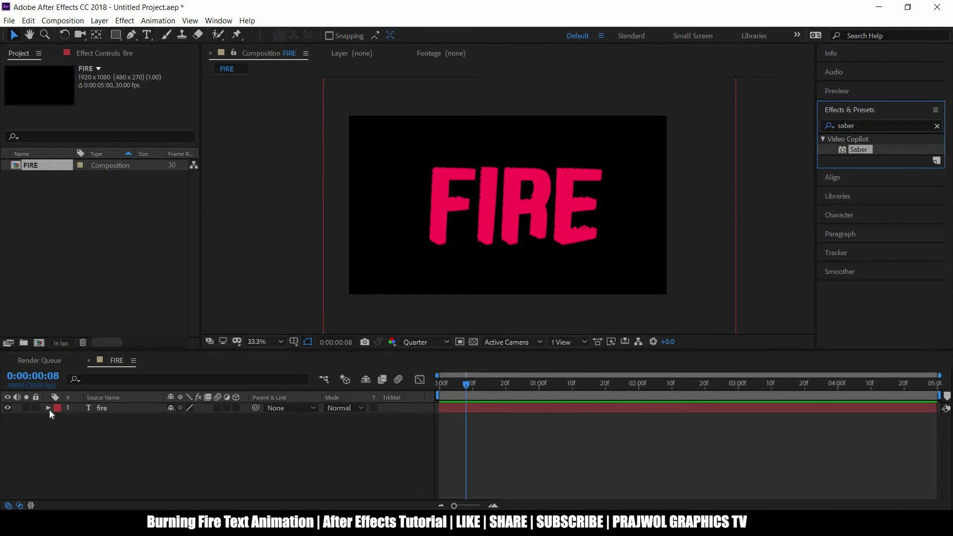
{"action": "left_click", "coordinate": [168, 453]}
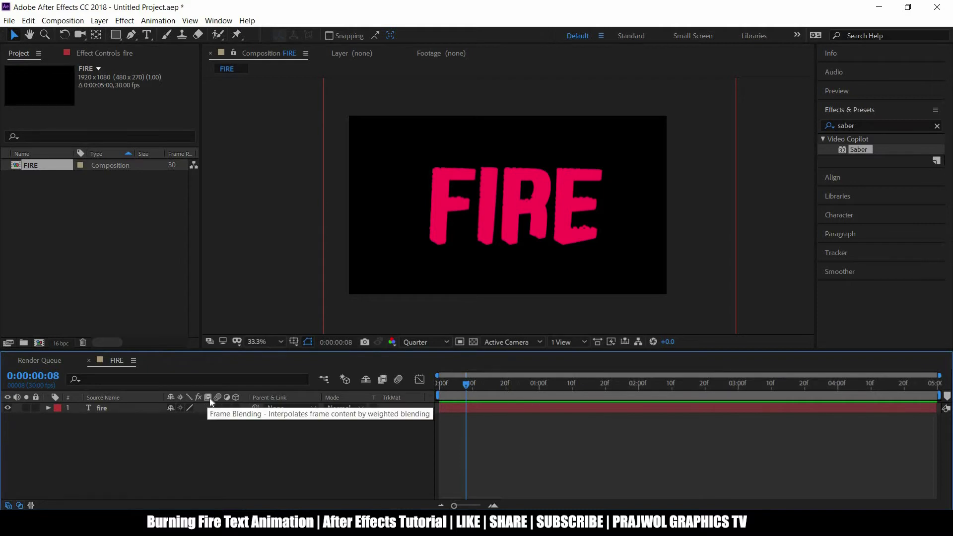
Add a solid named 'Saber Effect' with Ctrl+Y and apply the Saber effect to it.
{"action": "key", "text": "ctrl+y"}
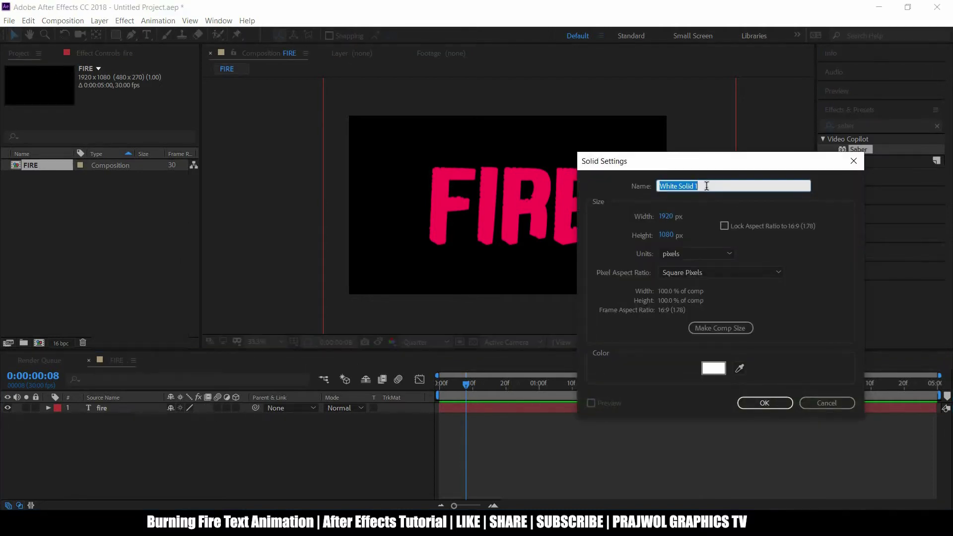
{"action": "key", "text": "BackSpace"}
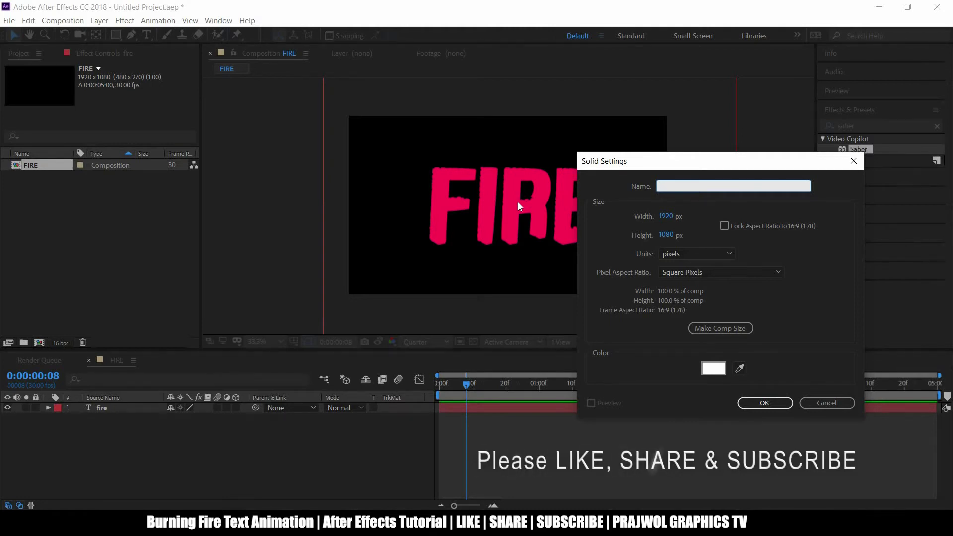
{"action": "type", "text": "Saber"}
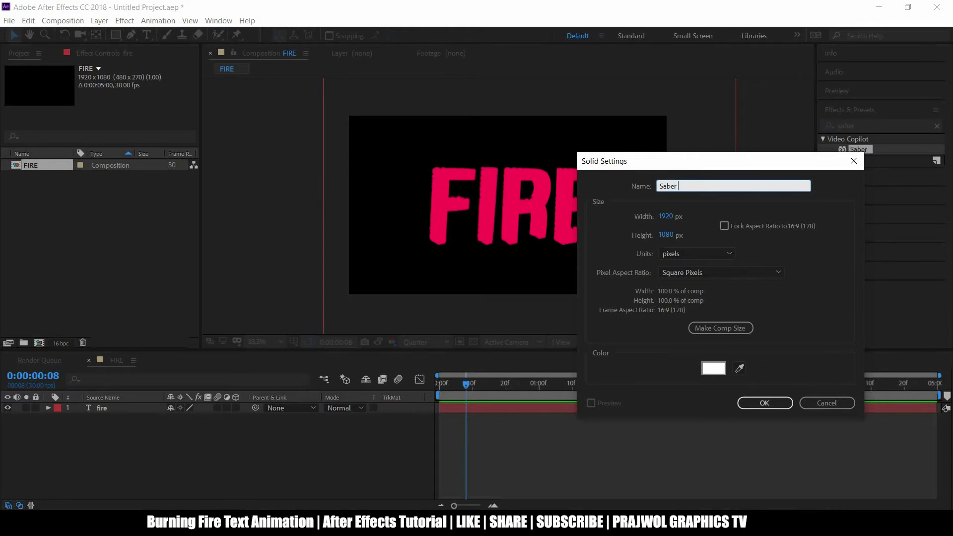
{"action": "type", "text": " Effect"}
{"action": "left_click", "coordinate": [751, 401]}
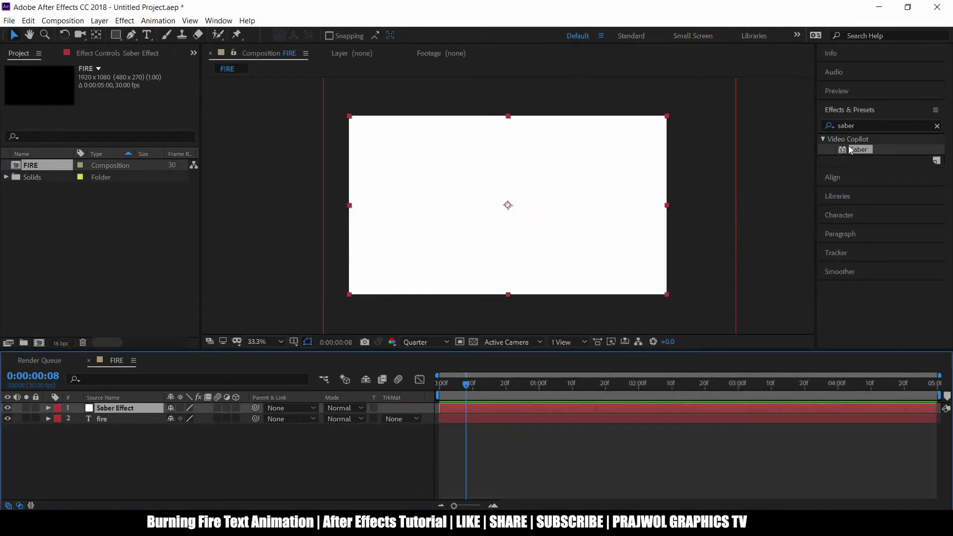
{"action": "left_click_drag", "start_coordinate": [845, 148], "coordinate": [485, 408]}
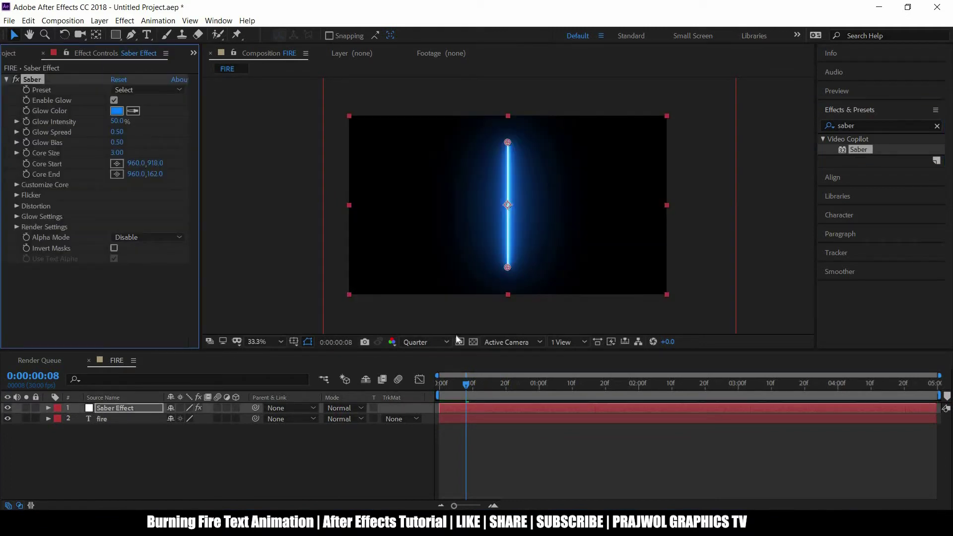
Under Saber's Customize Core, set Core Type to Text Layer and Text Layer to '2. fire'.
{"action": "left_click", "coordinate": [16, 185]}
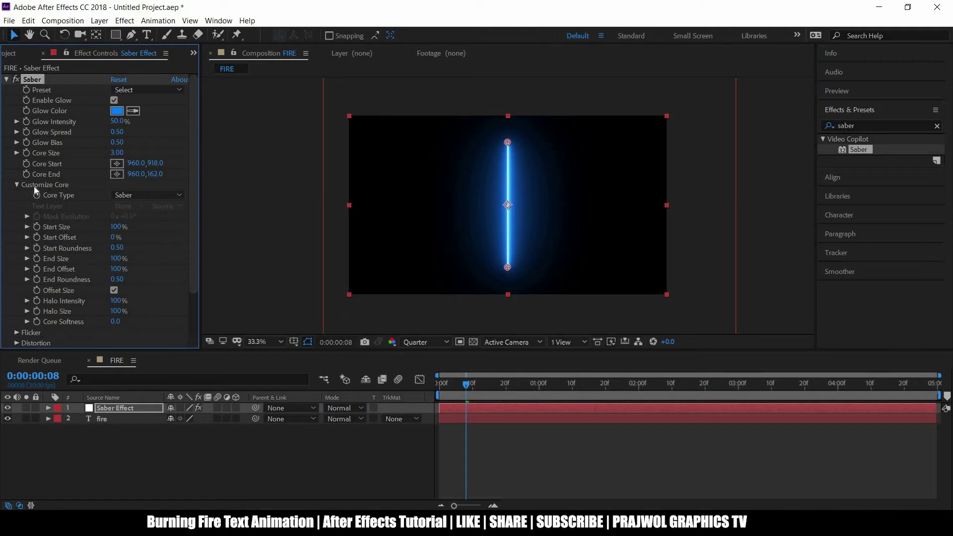
{"action": "left_click", "coordinate": [153, 194]}
{"action": "left_click", "coordinate": [157, 231]}
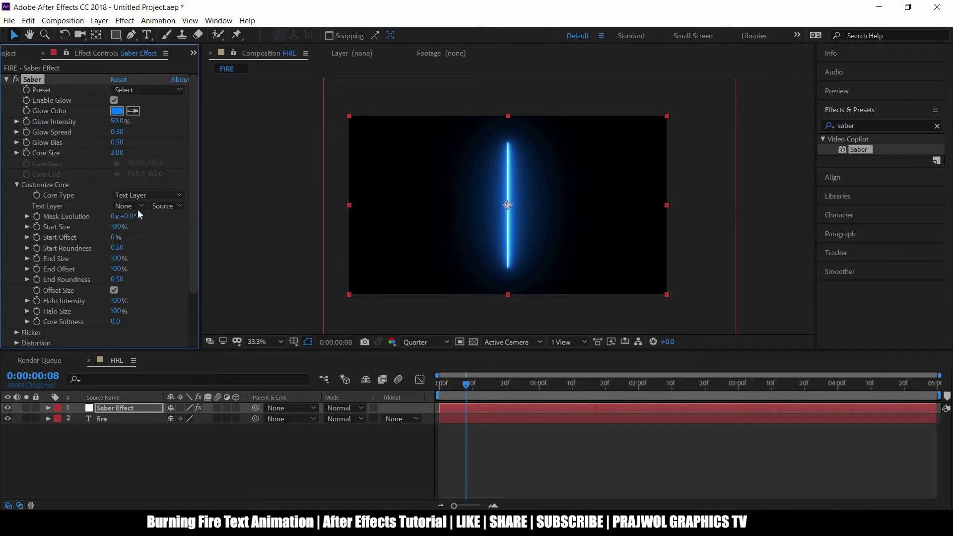
{"action": "left_click", "coordinate": [141, 205]}
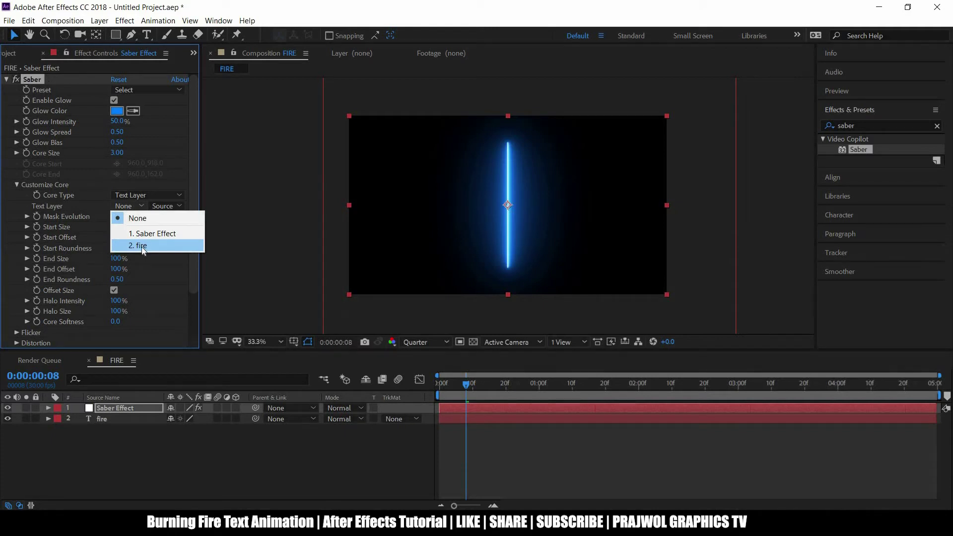
{"action": "left_click", "coordinate": [141, 246]}
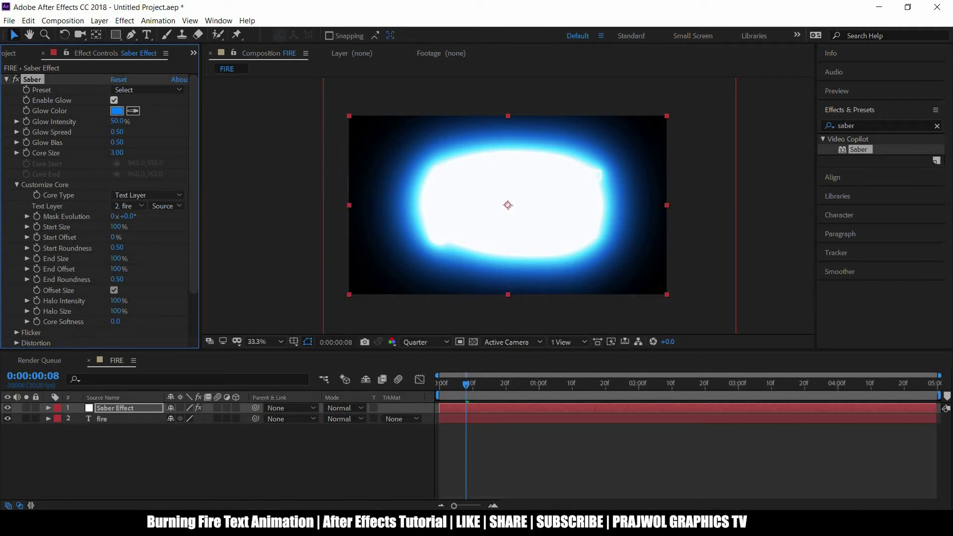
{"action": "scroll", "coordinate": [173, 99], "scroll_direction": "down", "scroll_amount": 2}
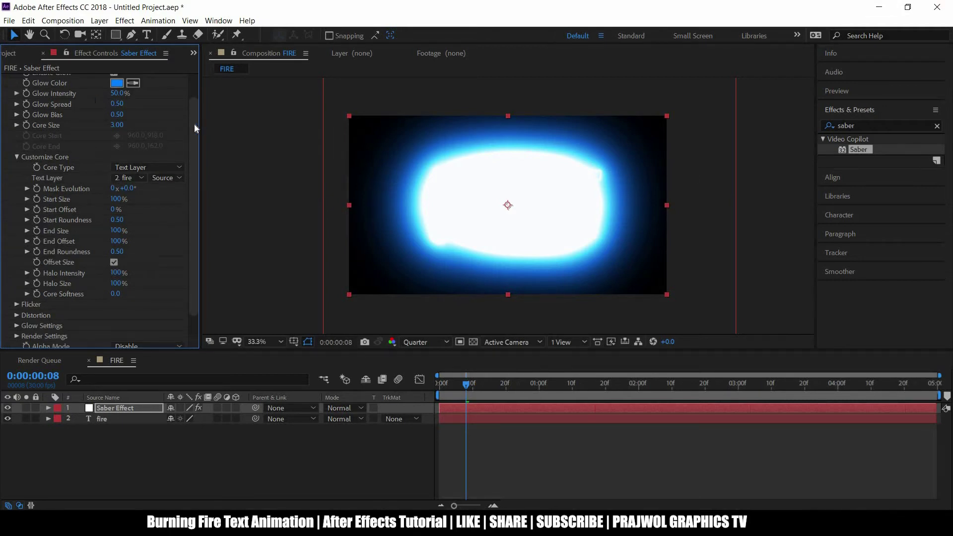
{"action": "mouse_move", "coordinate": [194, 124]}
{"action": "left_mouse_down"}
{"action": "mouse_move", "coordinate": [201, 69]}
{"action": "mouse_move", "coordinate": [168, 89]}
{"action": "mouse_move", "coordinate": [198, 114]}
{"action": "left_mouse_up"}
{"action": "scroll", "coordinate": [199, 73], "scroll_direction": "up", "scroll_amount": 2}
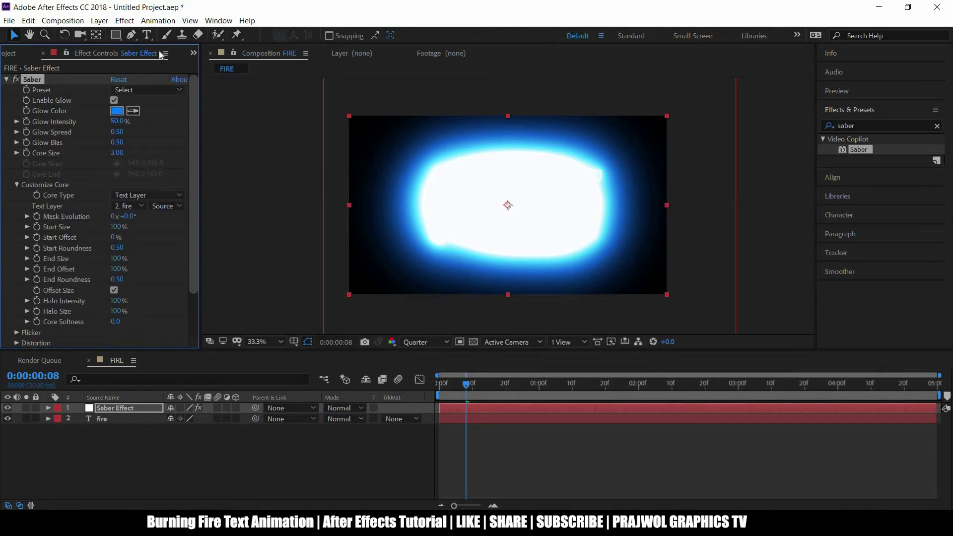
Set the Saber preset to Fire, preview the burning text, and return to frame 4.
{"action": "left_click", "coordinate": [171, 86]}
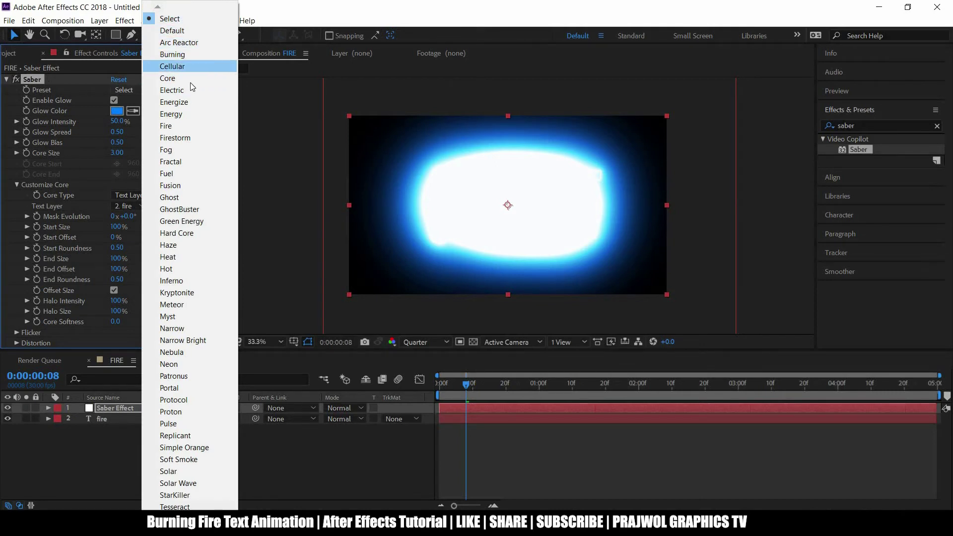
{"action": "left_click", "coordinate": [186, 126]}
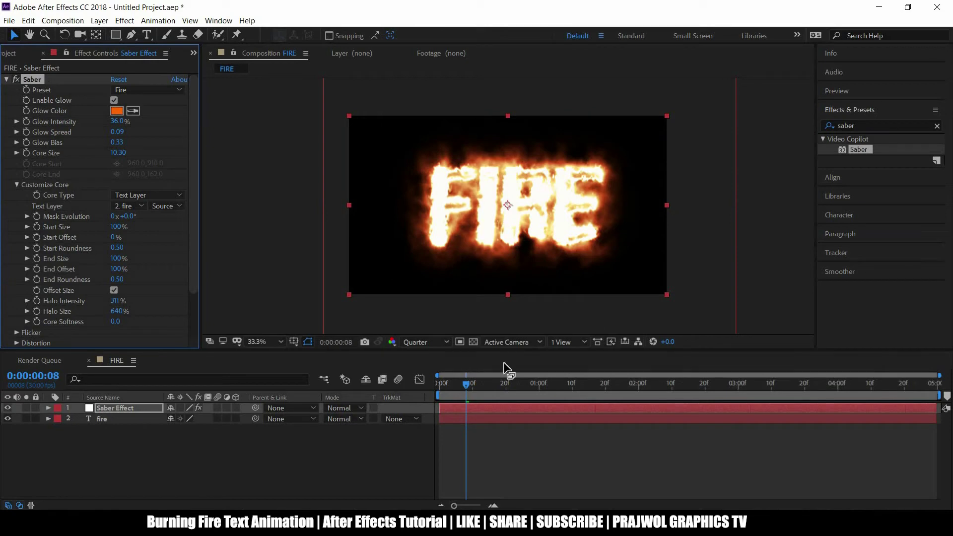
{"action": "left_click_drag", "start_coordinate": [463, 386], "coordinate": [442, 385]}
{"action": "key", "text": "space"}
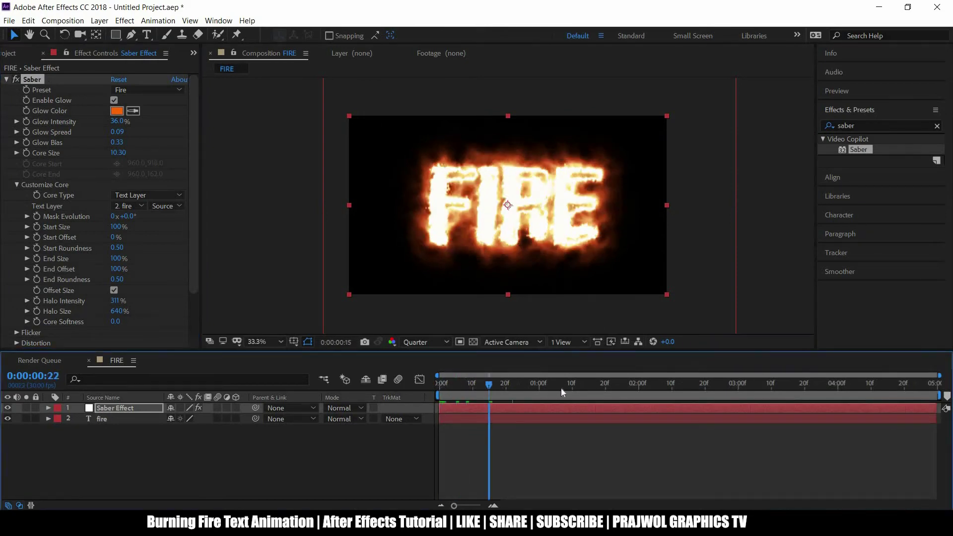
{"action": "left_click_drag", "start_coordinate": [493, 390], "coordinate": [457, 391]}
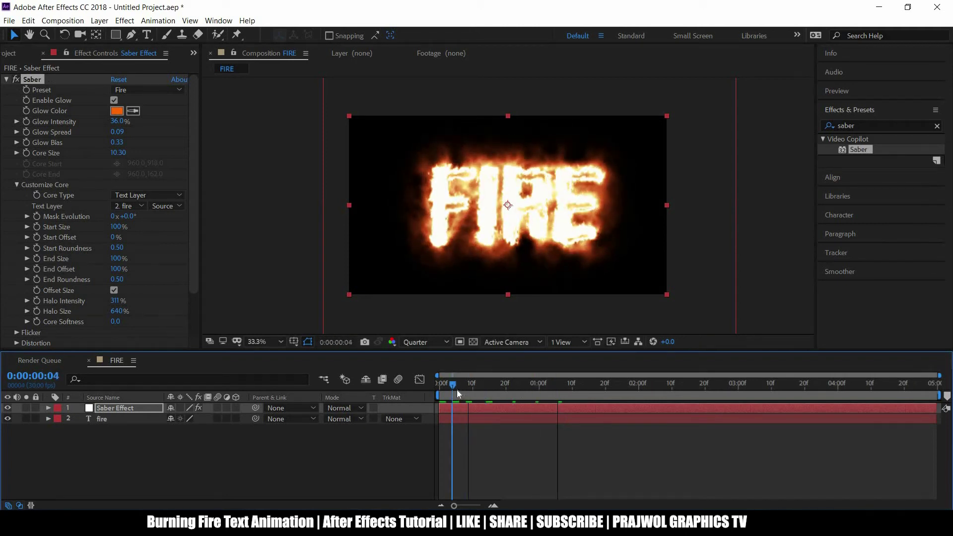
{"action": "left_click", "coordinate": [481, 407]}
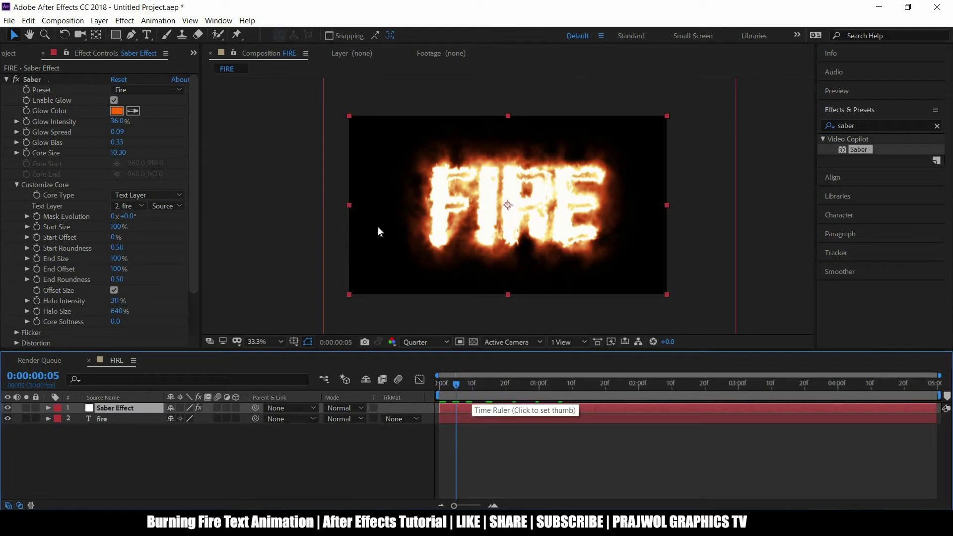
Keyframe Saber's Start Offset at 100% on frame 5.
{"action": "left_click_drag", "start_coordinate": [194, 175], "coordinate": [204, 118]}
{"action": "left_click_drag", "start_coordinate": [202, 163], "coordinate": [202, 162]}
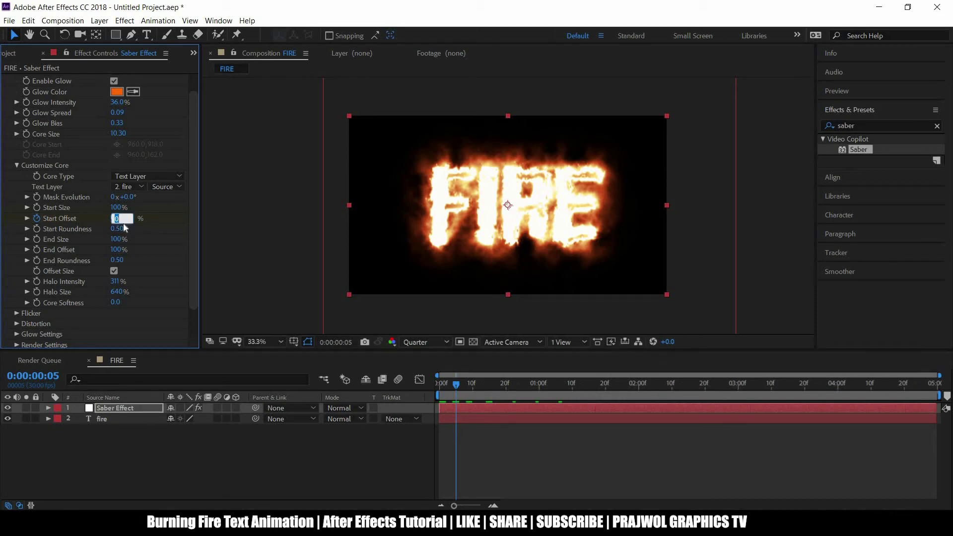
{"action": "type", "text": "100"}
{"action": "left_click", "coordinate": [240, 225]}
{"action": "left_click", "coordinate": [478, 408]}
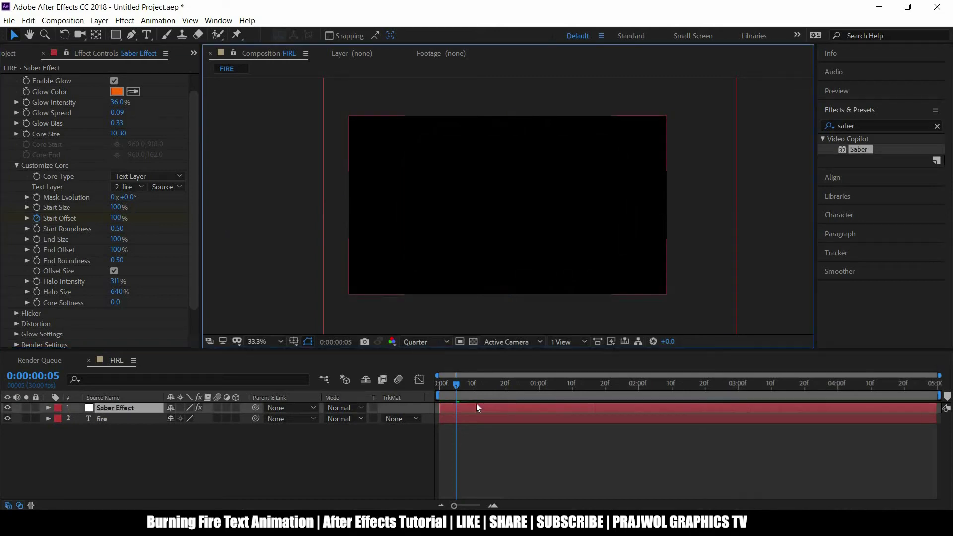
At frame 17, set Start Offset to 0% to create the second keyframe.
{"action": "left_click", "coordinate": [458, 383]}
{"action": "left_click_drag", "start_coordinate": [481, 383], "coordinate": [499, 387]}
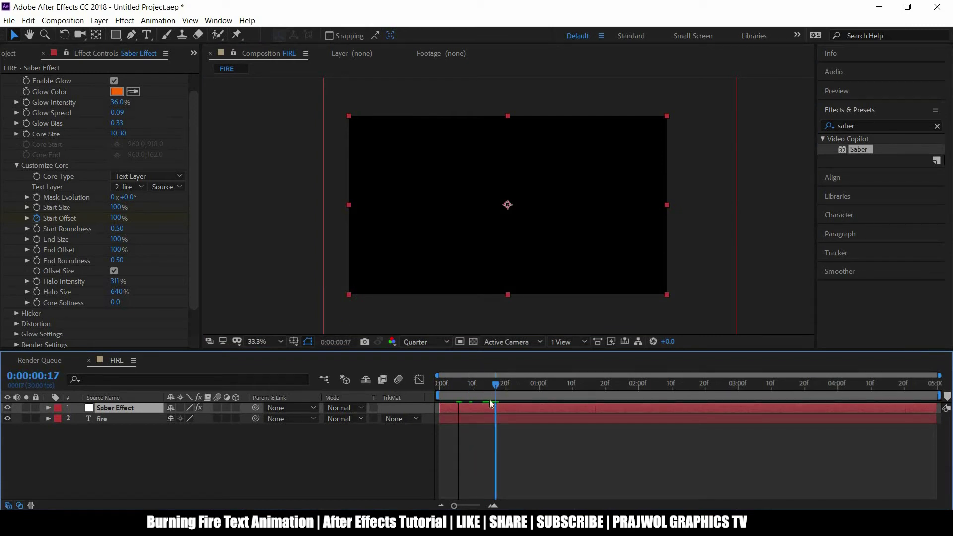
{"action": "left_click", "coordinate": [497, 387]}
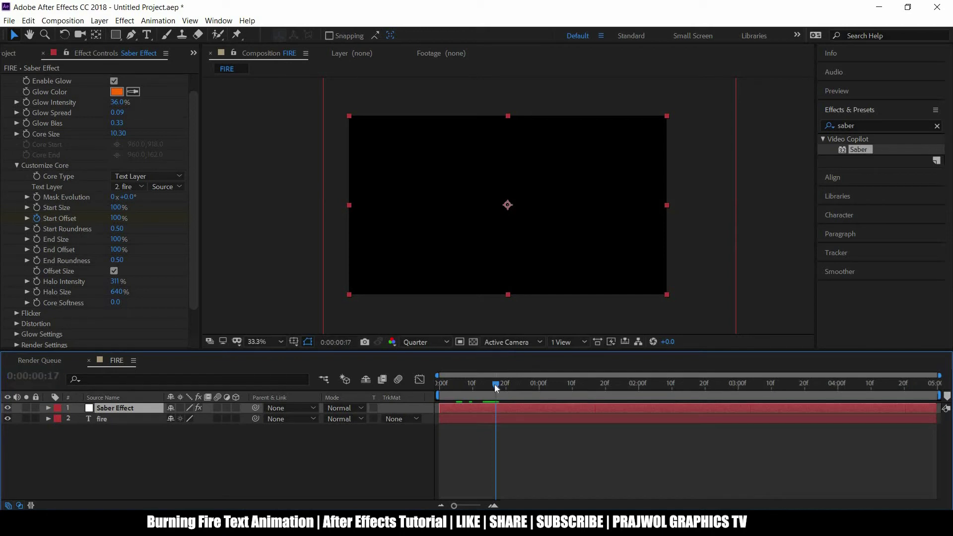
{"action": "left_click", "coordinate": [121, 216]}
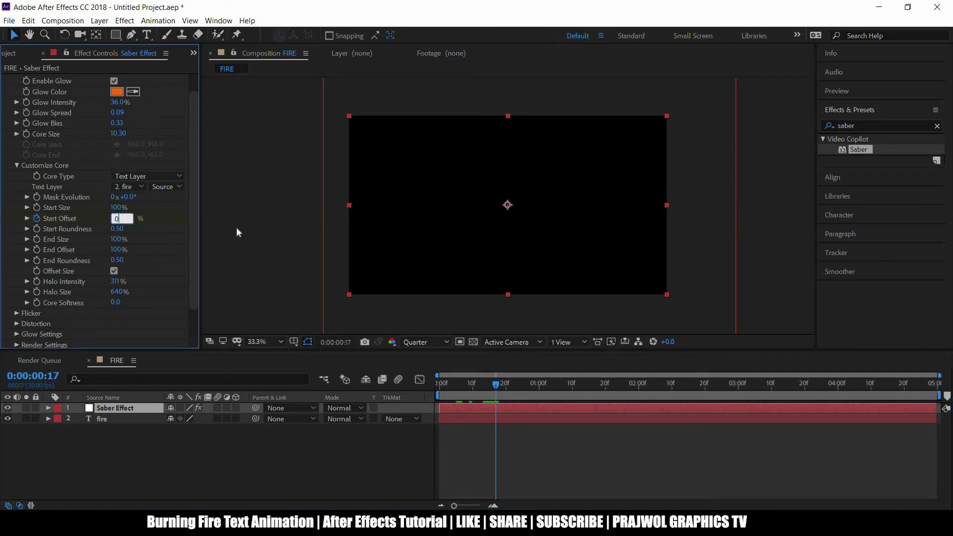
{"action": "left_click", "coordinate": [248, 223]}
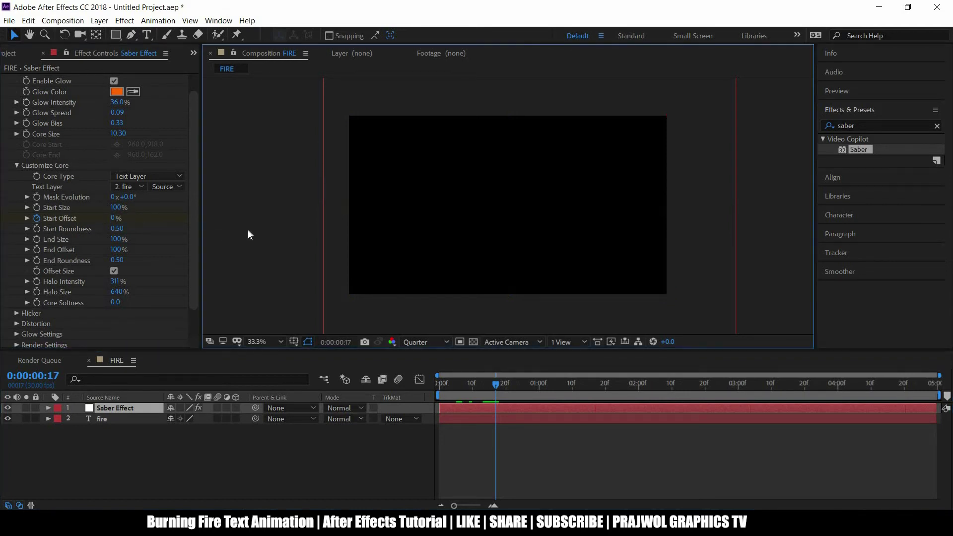
{"action": "left_click", "coordinate": [471, 406]}
Show the Start Offset keyframes with U, preview the burn-in, stop at frame 6, and select both keyframes.
{"action": "key", "text": "u"}
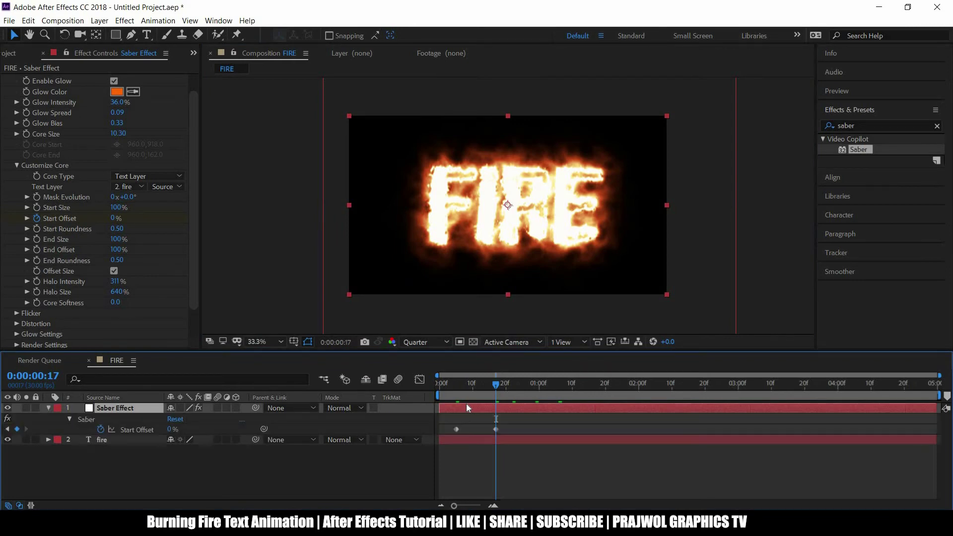
{"action": "left_click", "coordinate": [439, 388]}
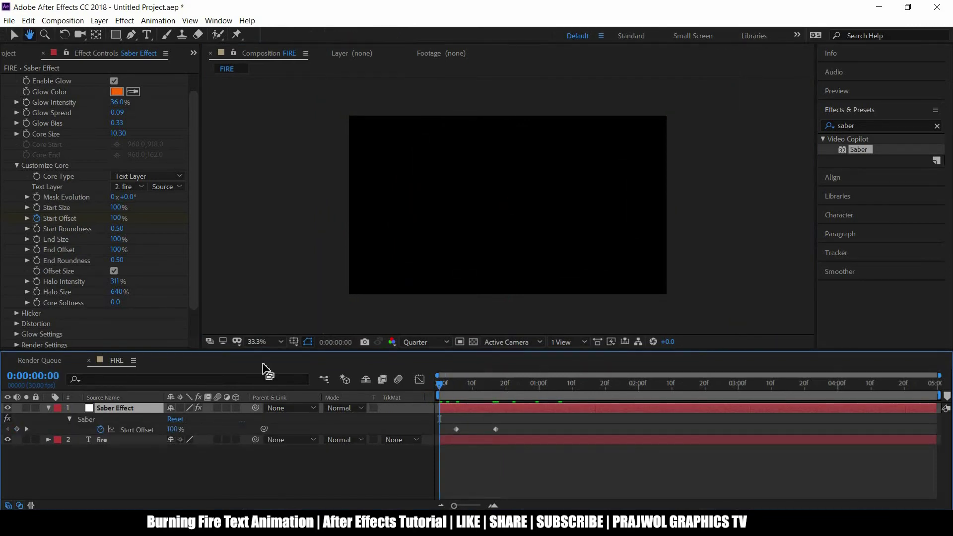
{"action": "key", "text": "space"}
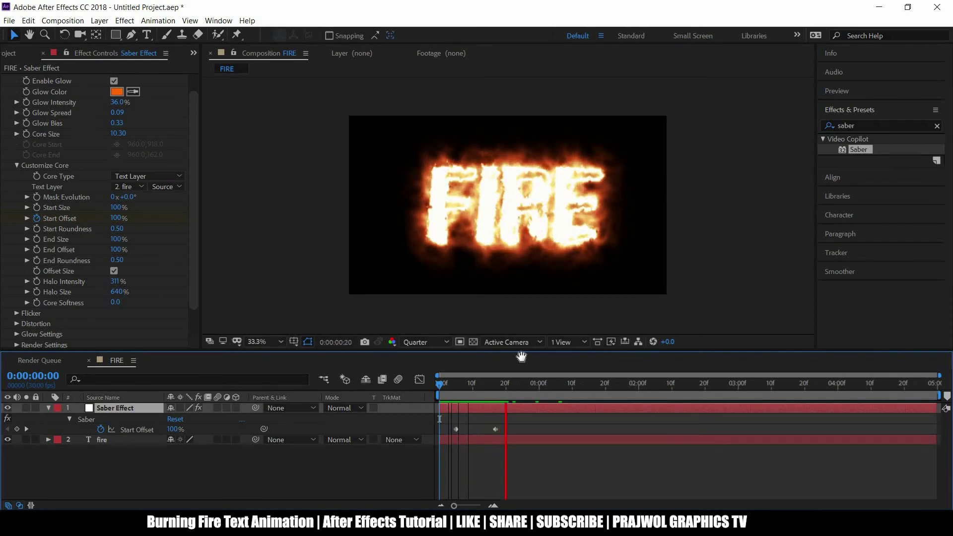
{"action": "left_click", "coordinate": [507, 386]}
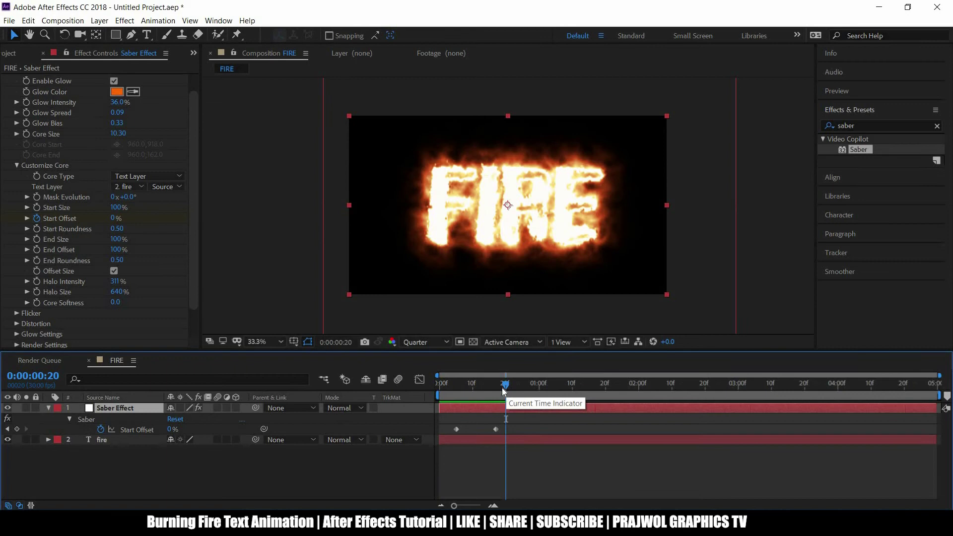
{"action": "left_click", "coordinate": [463, 390]}
{"action": "key", "text": "alt+slash"}
{"action": "left_click_drag", "start_coordinate": [449, 423], "coordinate": [511, 433]}
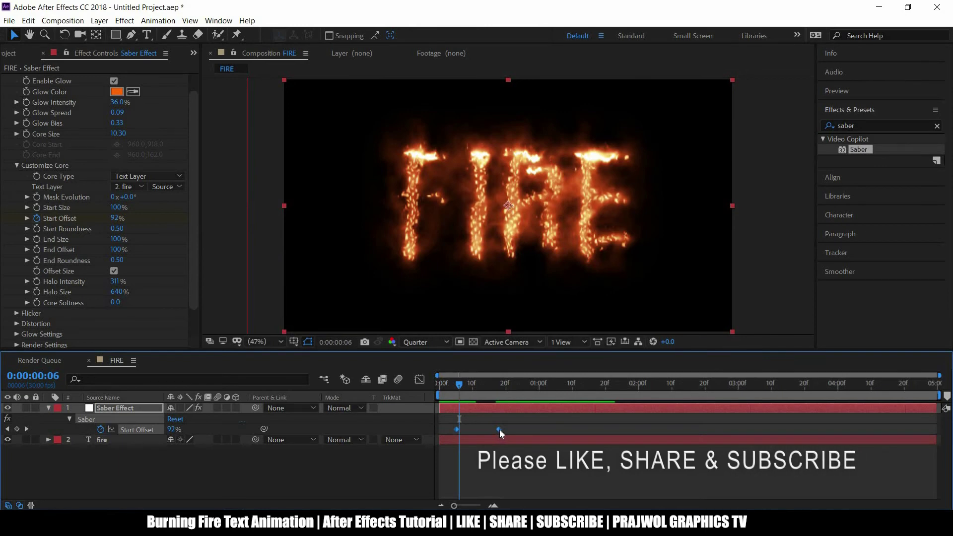
Apply Easy Ease to both selected Start Offset keyframes.
{"action": "right_click", "coordinate": [499, 429]}
{"action": "mouse_move", "coordinate": [622, 421]}
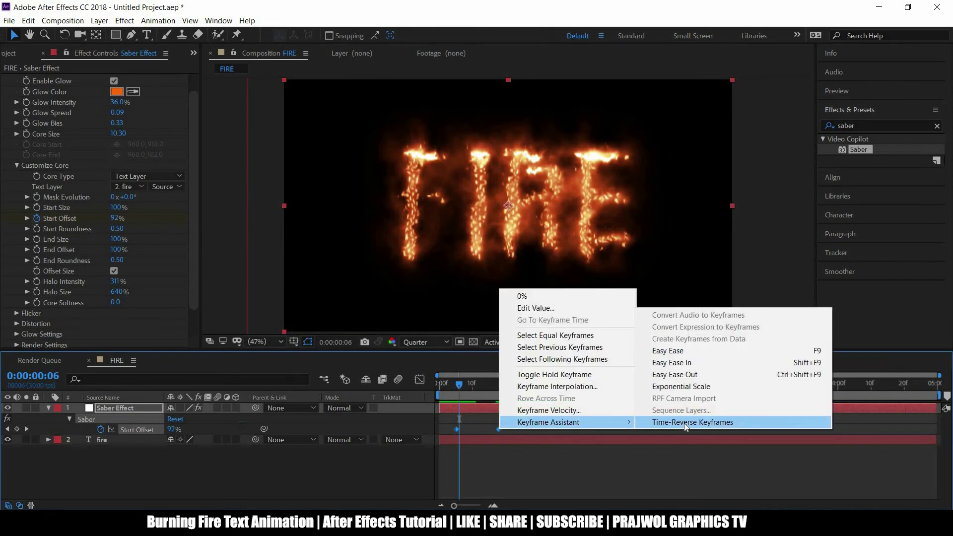
{"action": "left_click", "coordinate": [691, 351]}
Preview the eased flame animation from the first frame.
{"action": "left_click_drag", "start_coordinate": [460, 383], "coordinate": [455, 383]}
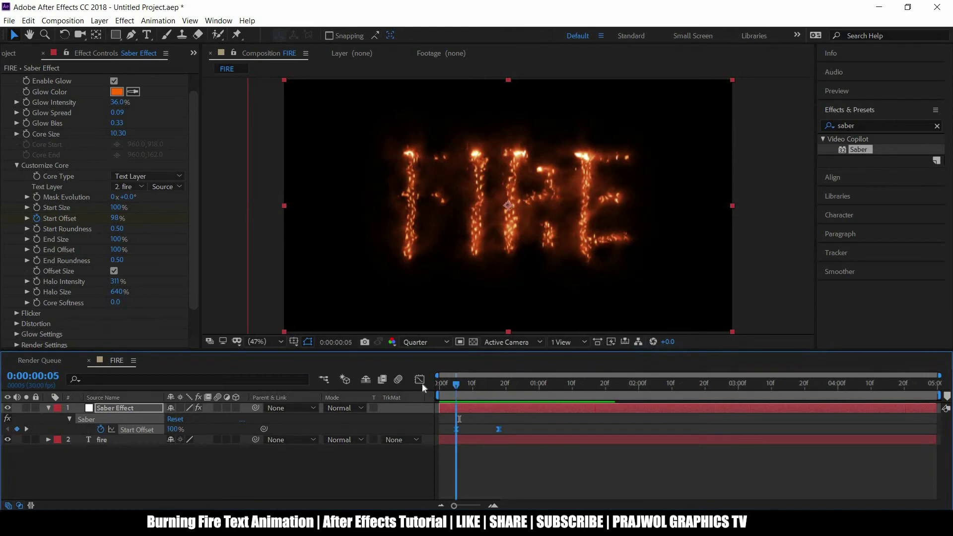
{"action": "key", "text": "Home"}
{"action": "key", "text": "space"}
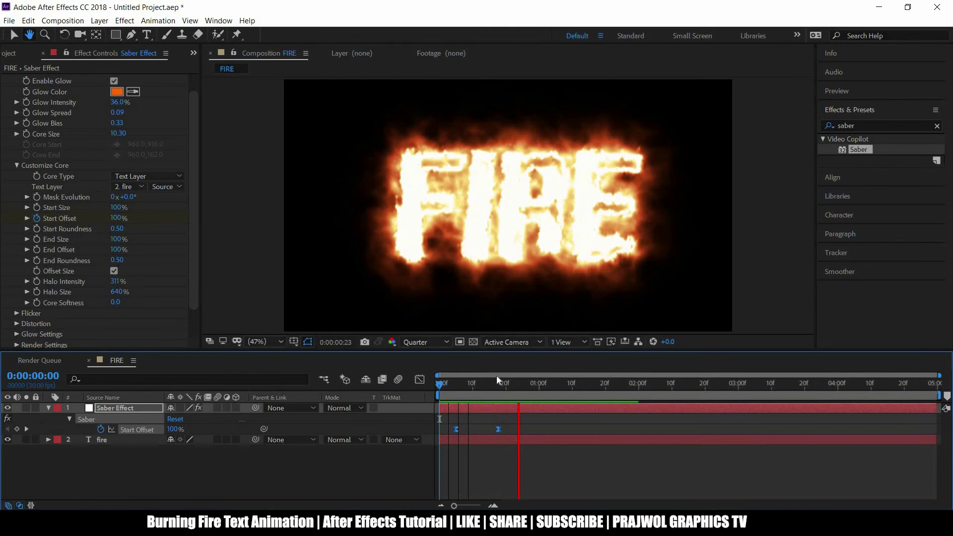
{"action": "key", "text": "space"}
End the work area at frame 21, just past the second keyframe.
{"action": "left_click", "coordinate": [480, 392]}
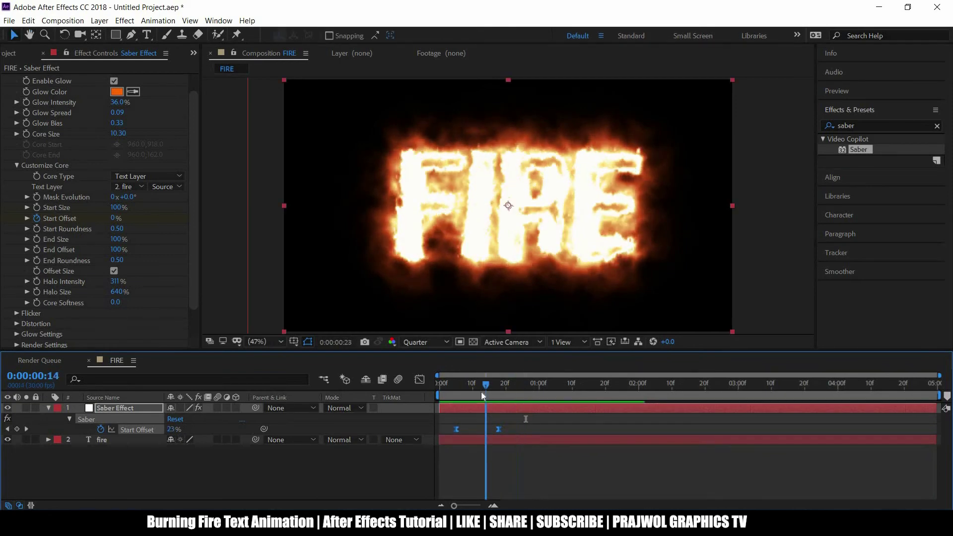
{"action": "left_click_drag", "start_coordinate": [481, 392], "coordinate": [508, 392]}
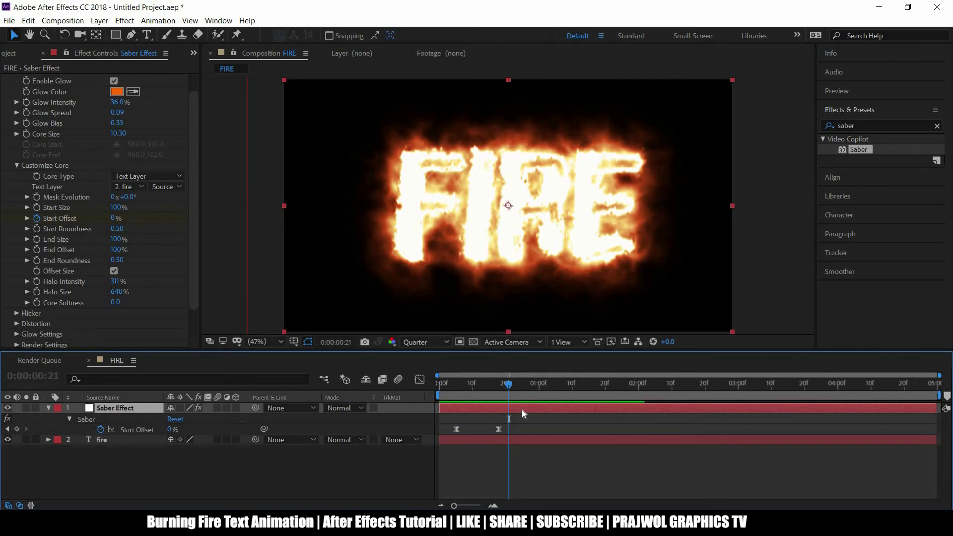
{"action": "key", "text": "n"}
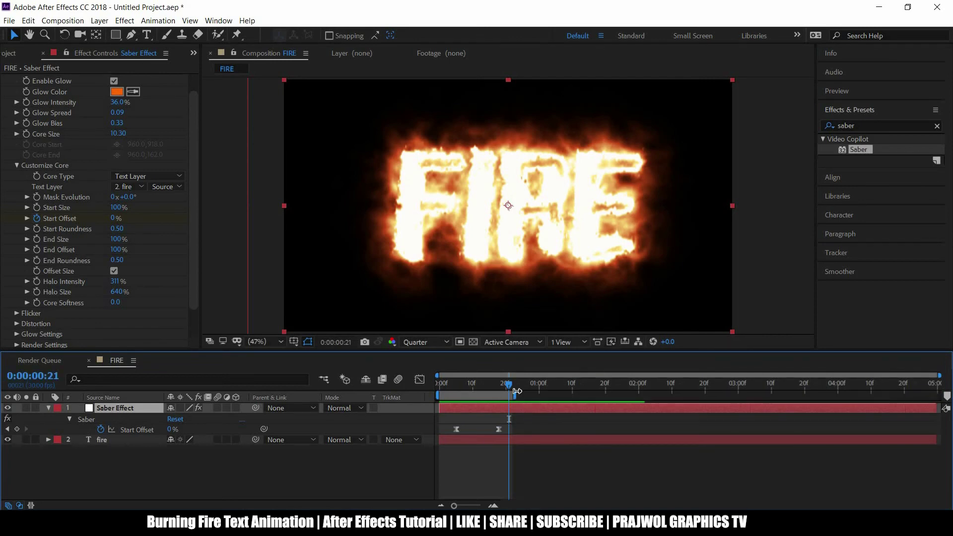
Replay and scrub the shortened 21-frame burn-in, finishing back at the first frame.
{"action": "key", "text": "space"}
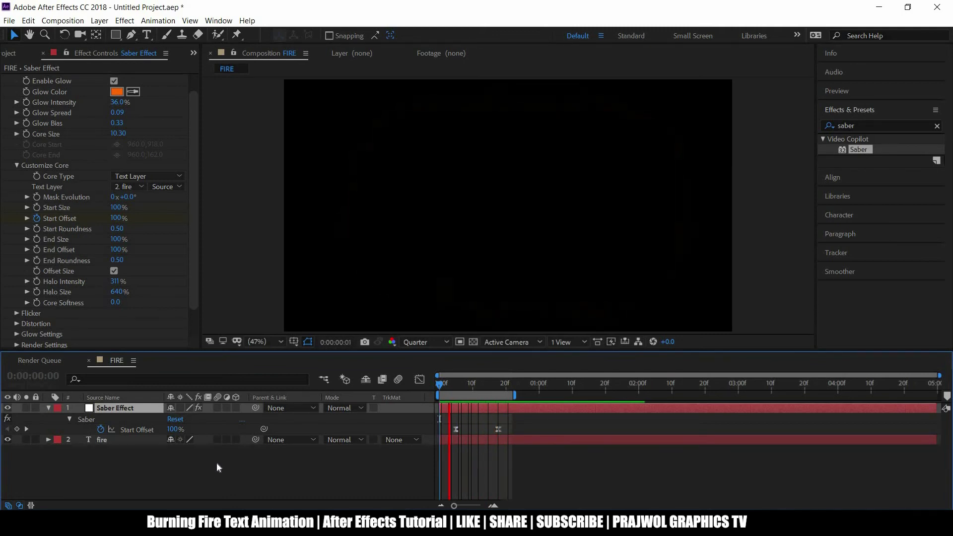
{"action": "left_click", "coordinate": [443, 388]}
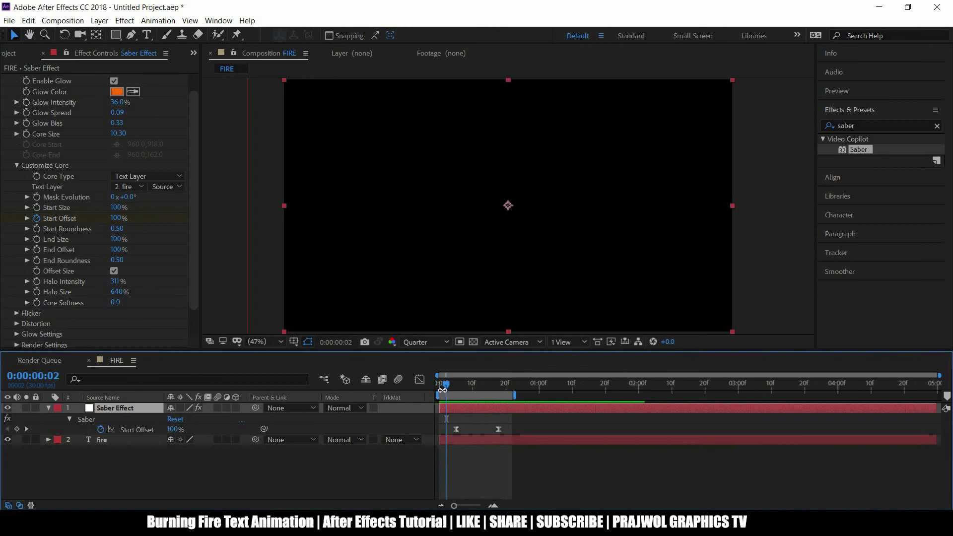
{"action": "left_click_drag", "start_coordinate": [445, 385], "coordinate": [509, 388]}
{"action": "key", "text": "space"}
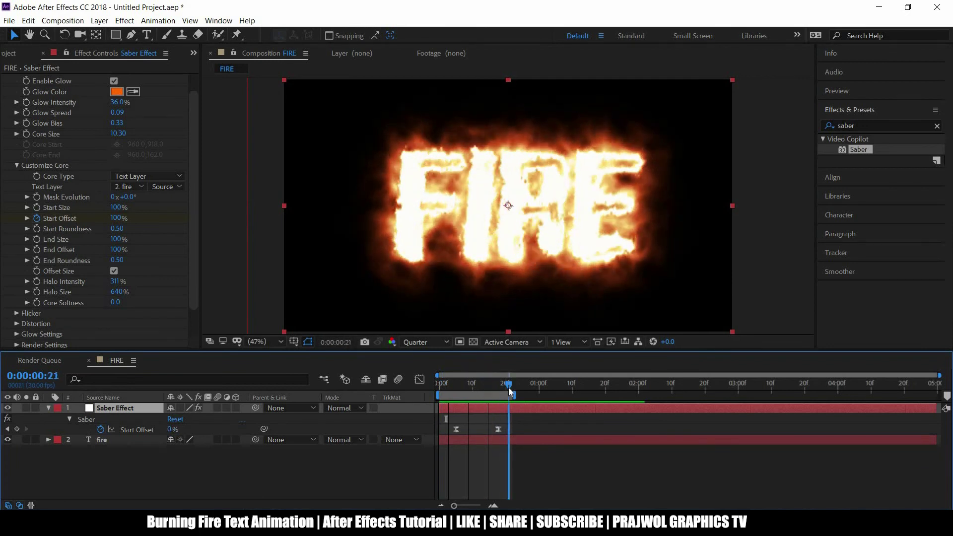
{"action": "key", "text": "space"}
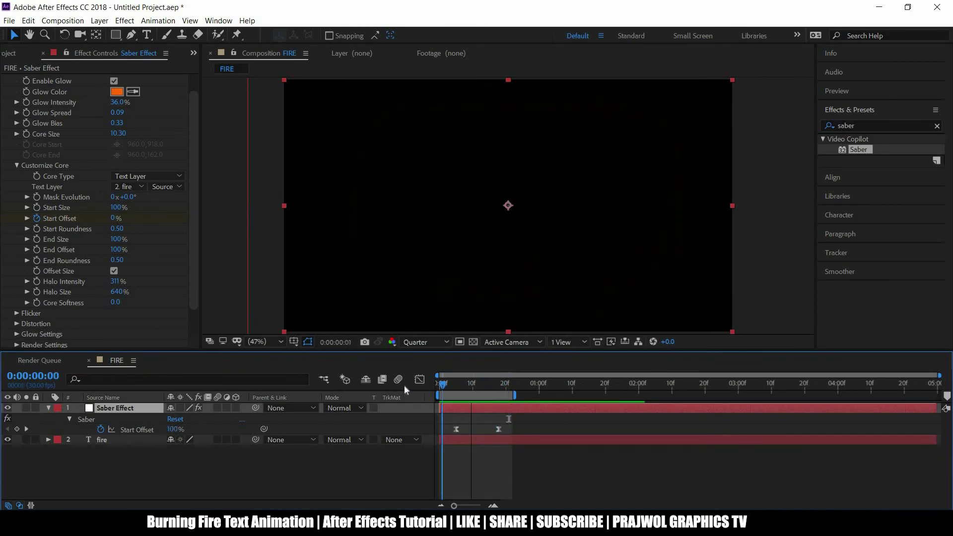
{"action": "key", "text": "space"}
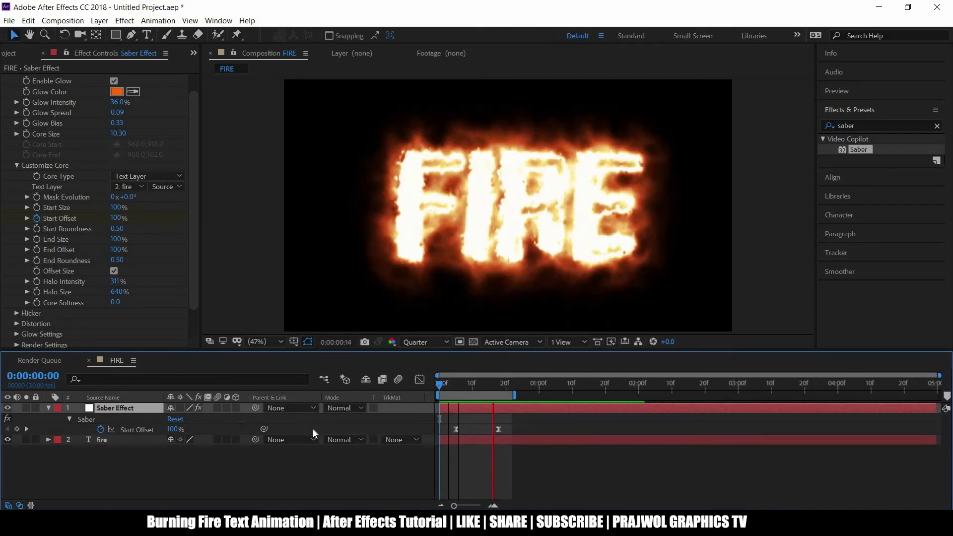
{"action": "key", "text": "space"}
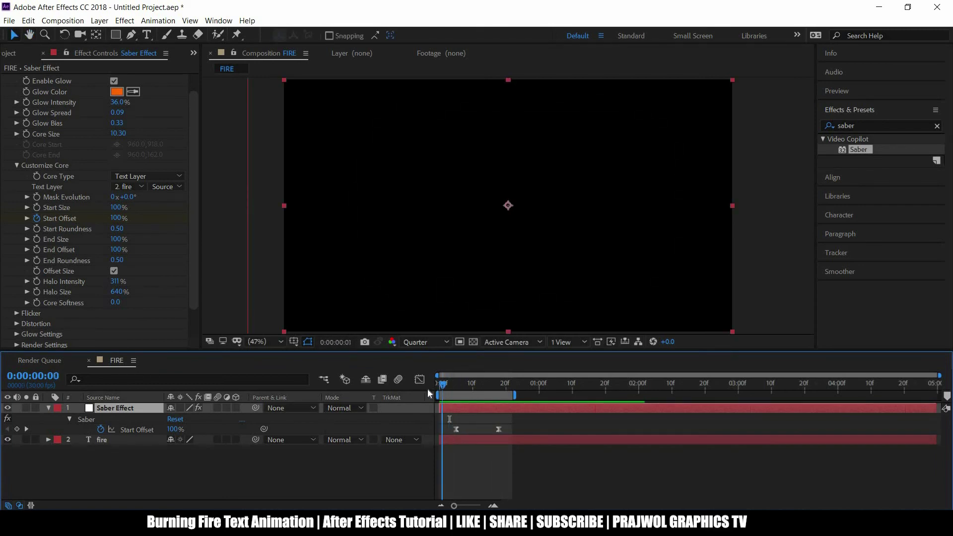
{"action": "mouse_move", "coordinate": [469, 383]}
{"action": "left_mouse_down"}
{"action": "mouse_move", "coordinate": [512, 382]}
{"action": "mouse_move", "coordinate": [414, 390]}
{"action": "mouse_move", "coordinate": [484, 408]}
{"action": "mouse_move", "coordinate": [439, 386]}
{"action": "mouse_move", "coordinate": [504, 386]}
{"action": "mouse_move", "coordinate": [367, 382]}
{"action": "left_mouse_up"}
{"action": "key", "text": "Home"}
Play the FIRE burn-in from the start with the Composition panel maximized using the ` key.
{"action": "key", "text": "space"}
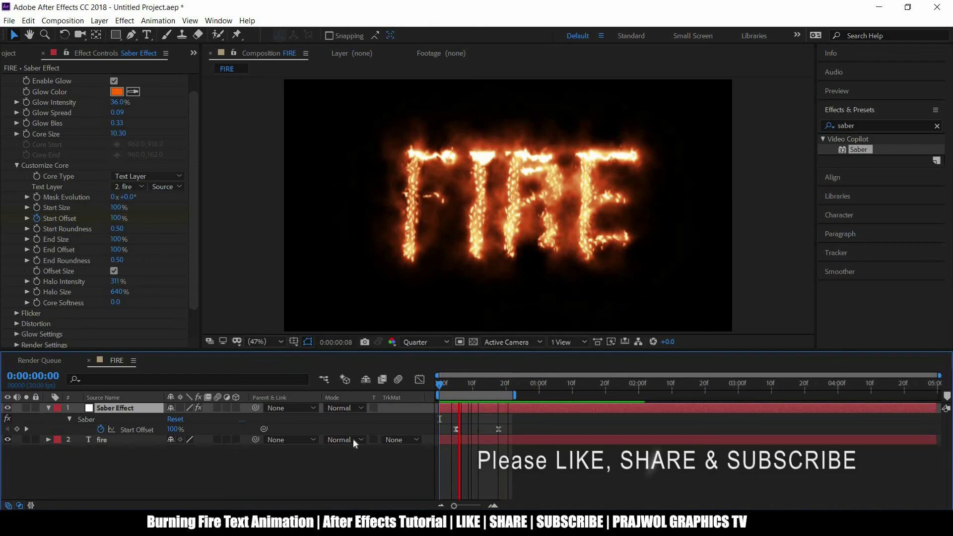
{"action": "key", "text": "grave"}
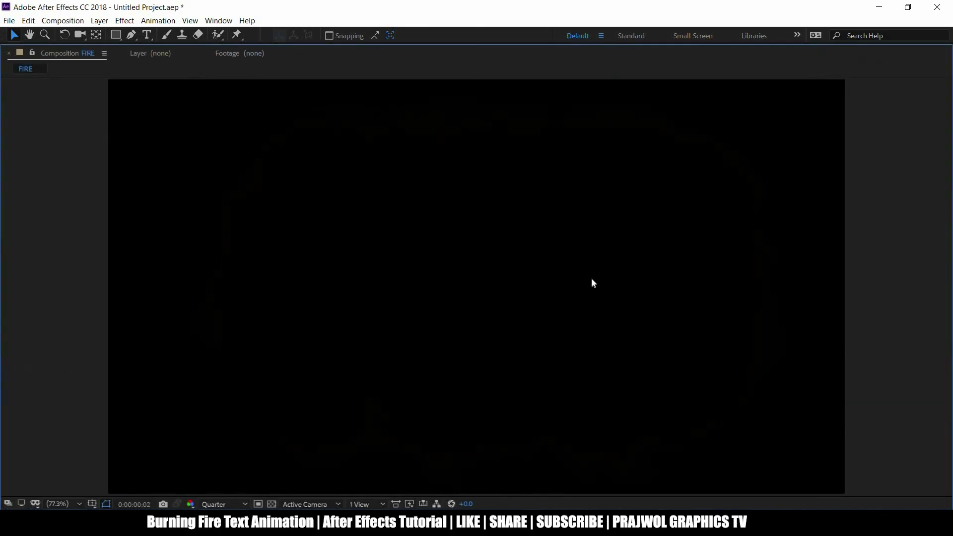